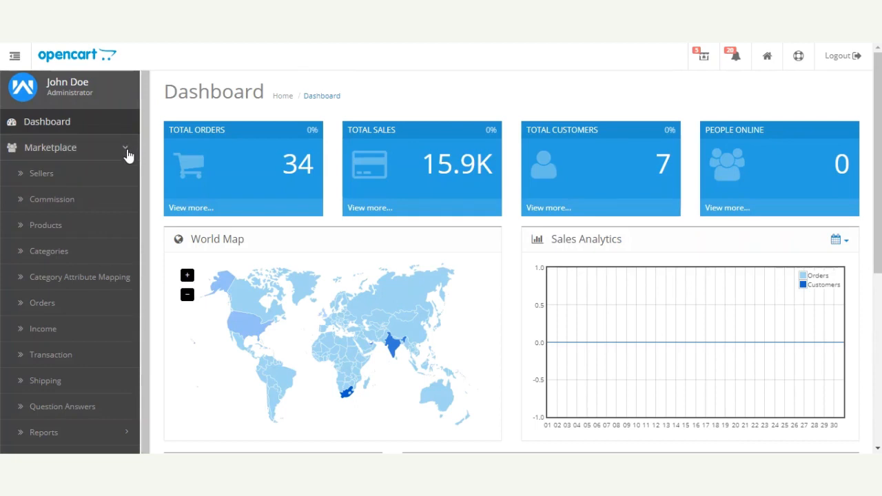
- Open the list of members in the marketplace's membership section
drag(143, 147, 138, 350)
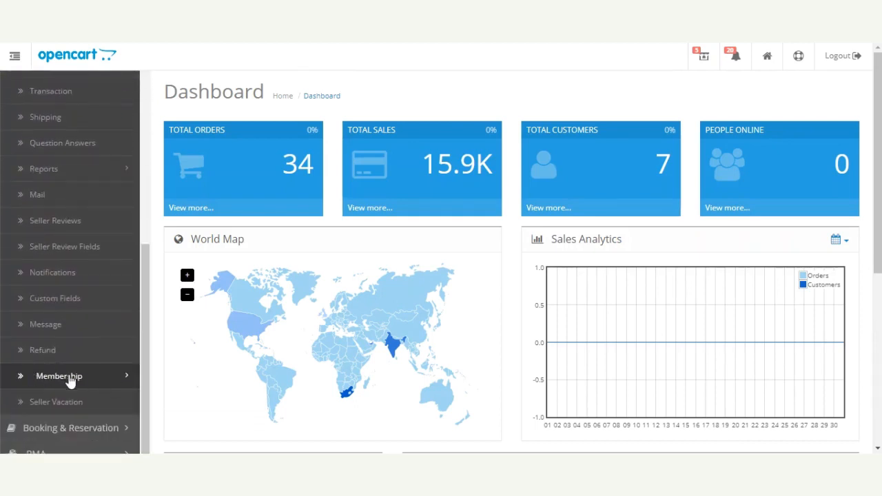
click(79, 377)
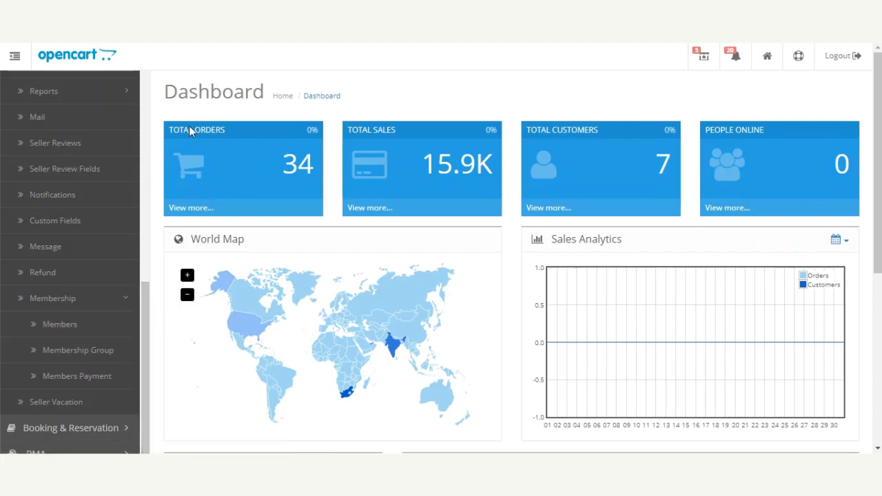
click(60, 328)
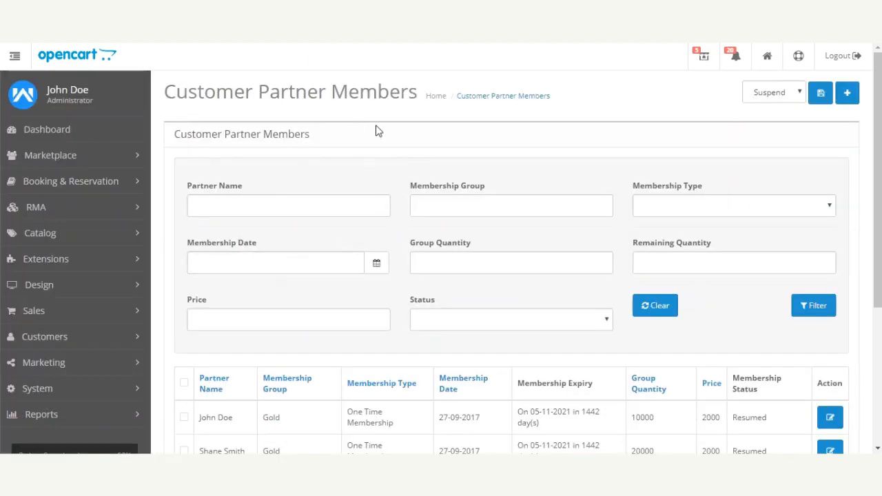
- Examine the partner members table, its Membership Status column and the bulk actions available for memberships
scroll(793, 220, down, 1)
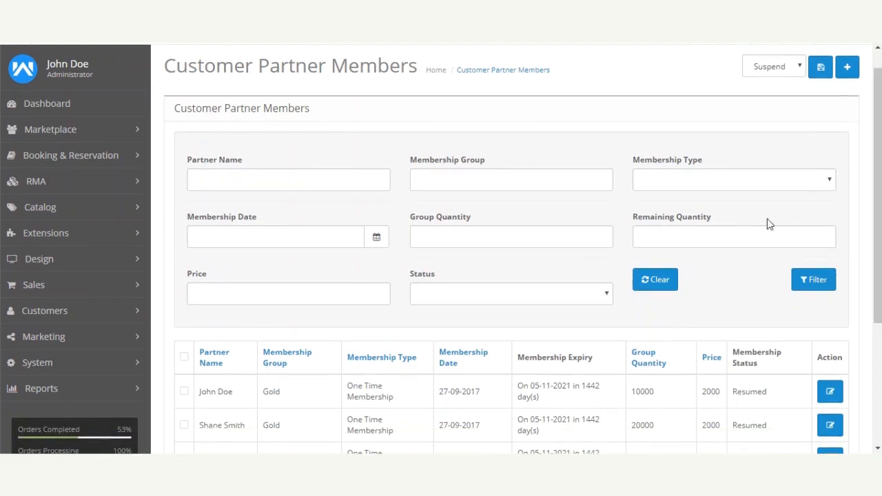
scroll(469, 365, down, 4)
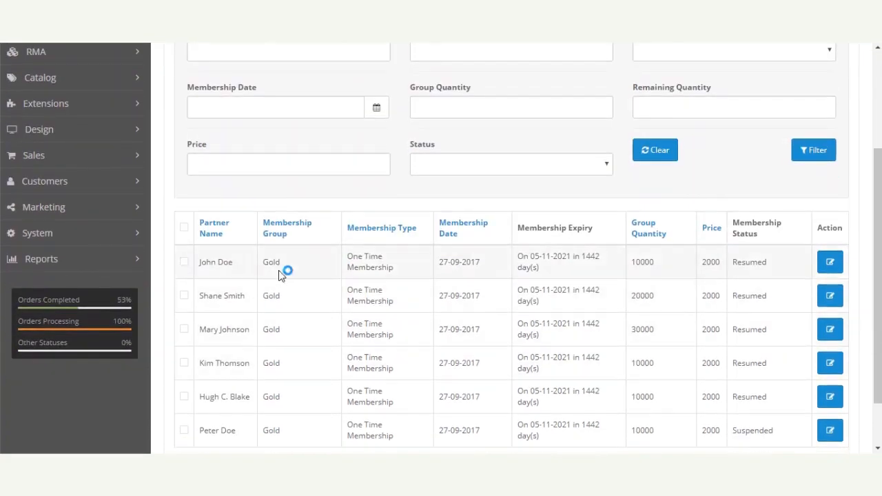
scroll(878, 249, down, 2)
scroll(879, 248, up, 2)
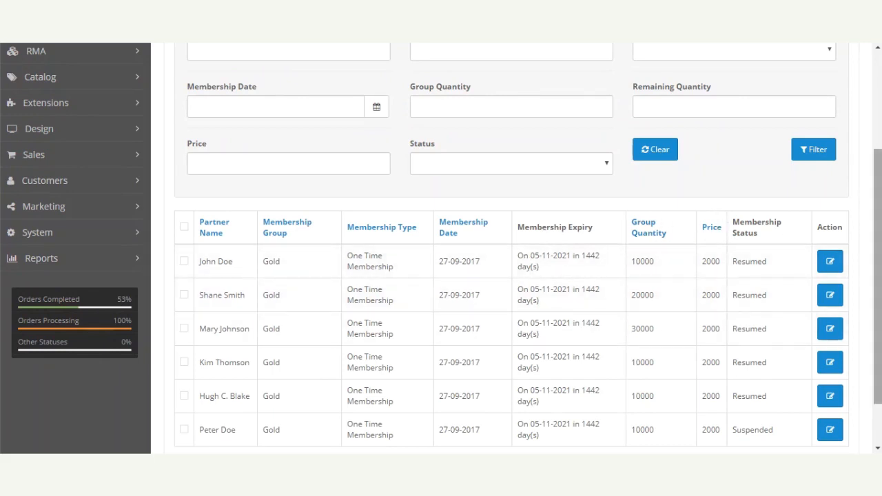
scroll(732, 249, down, 1)
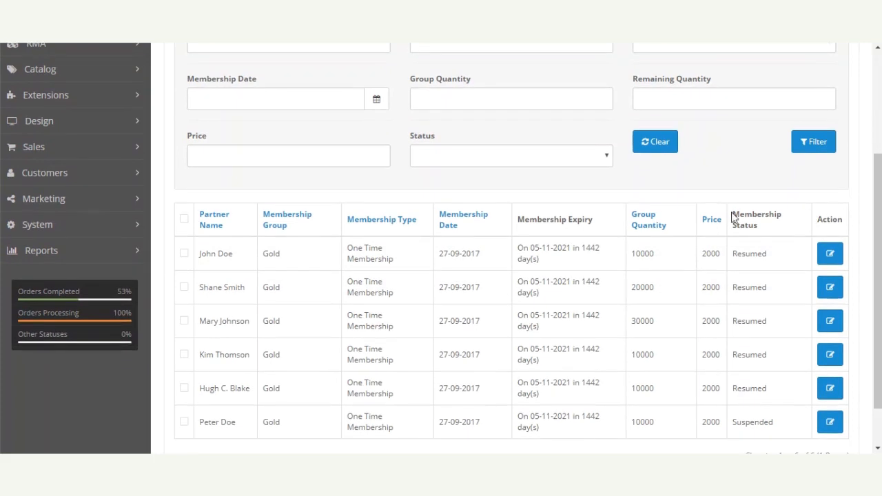
drag(733, 215, 764, 228)
scroll(764, 228, down, 1)
scroll(781, 224, up, 1)
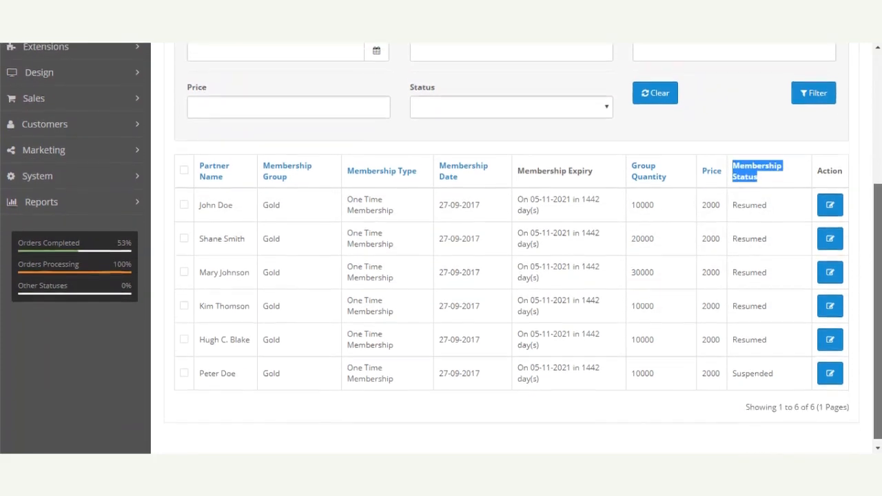
click(776, 214)
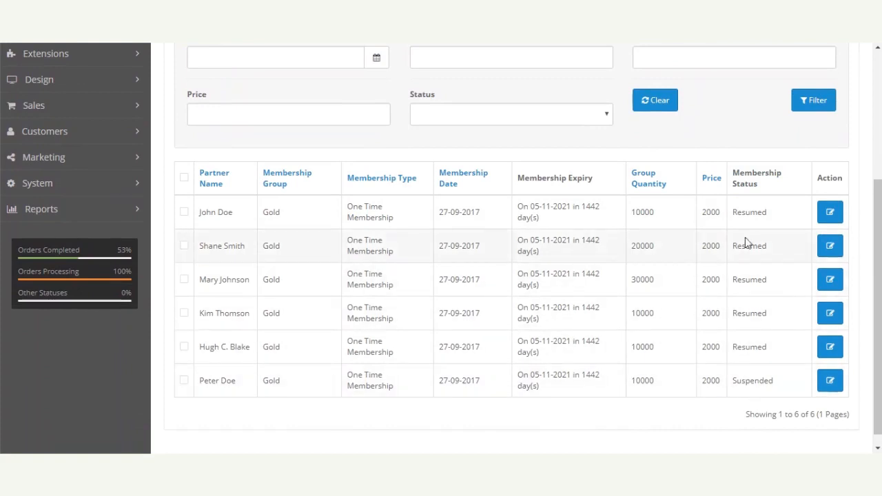
drag(734, 213, 760, 219)
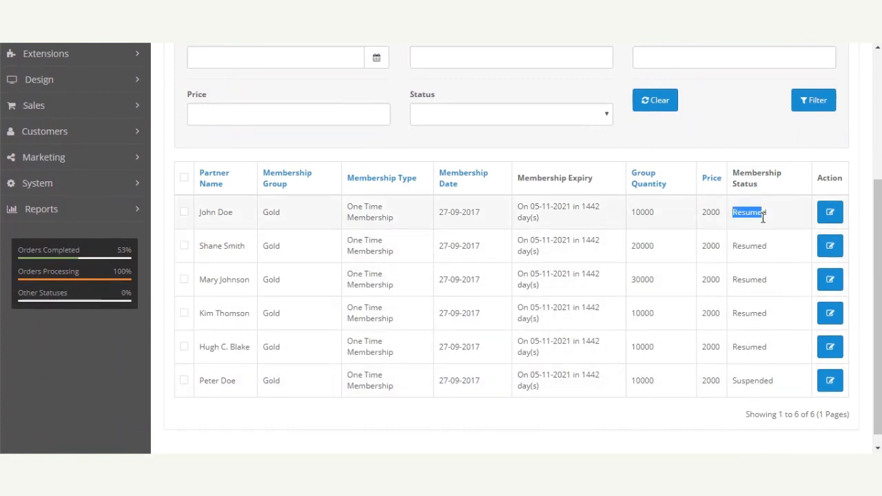
drag(733, 381, 782, 380)
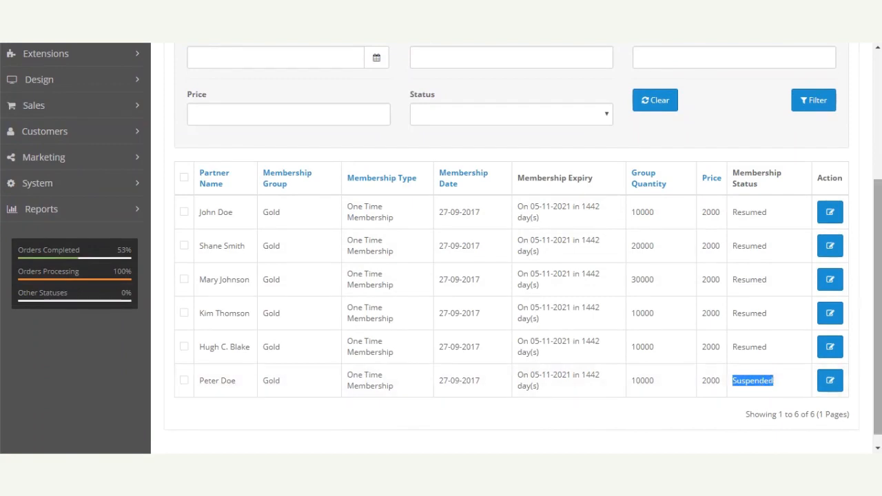
scroll(772, 383, up, 3)
scroll(804, 200, up, 3)
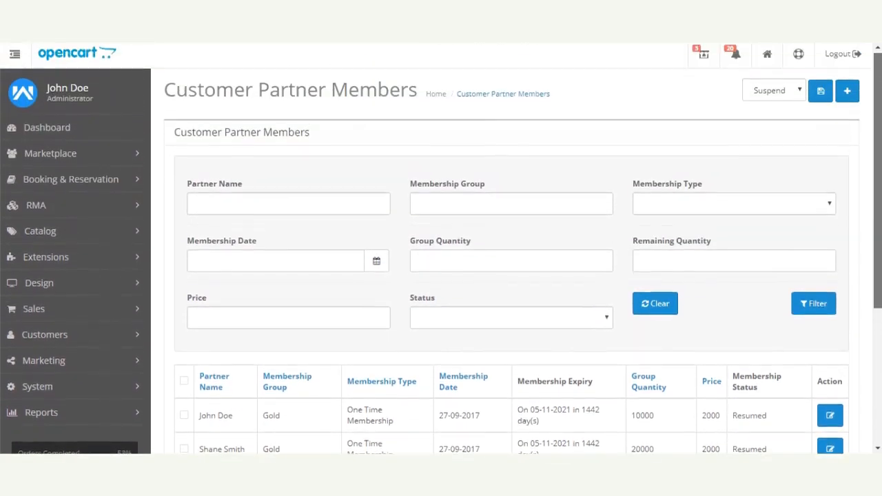
click(798, 94)
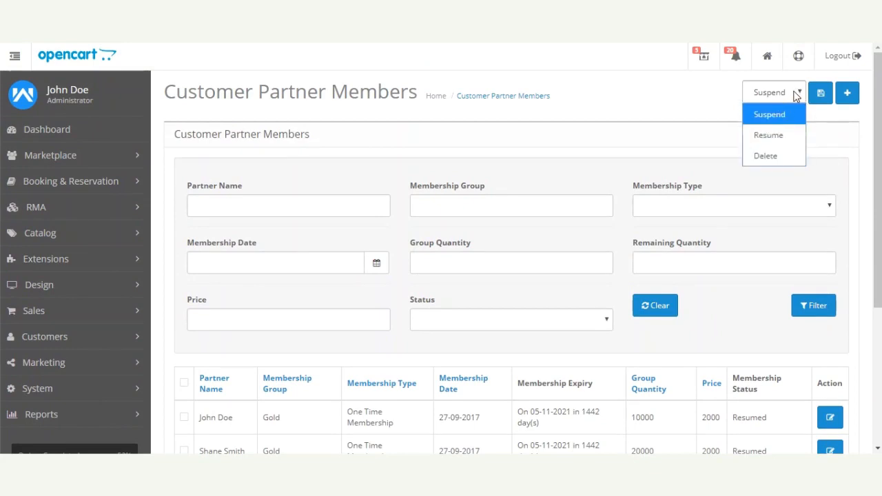
click(844, 128)
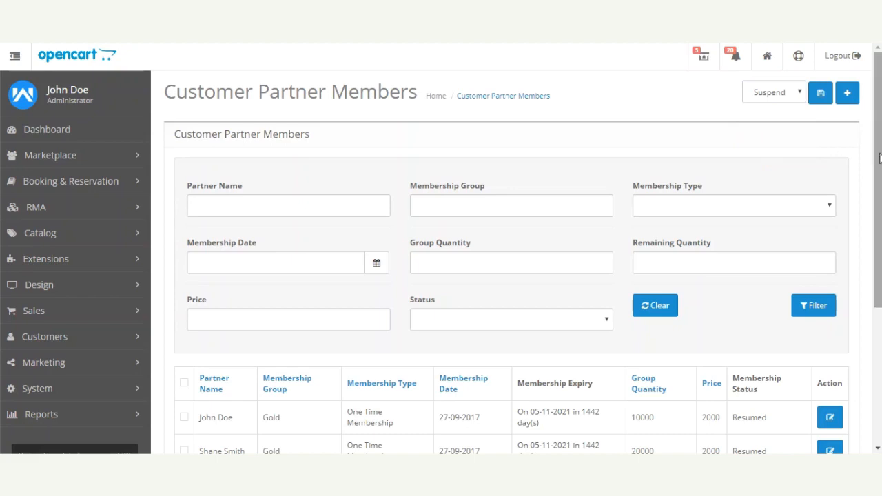
- Start a new partner member, choosing the first suggested partner and the Gold membership group
click(849, 97)
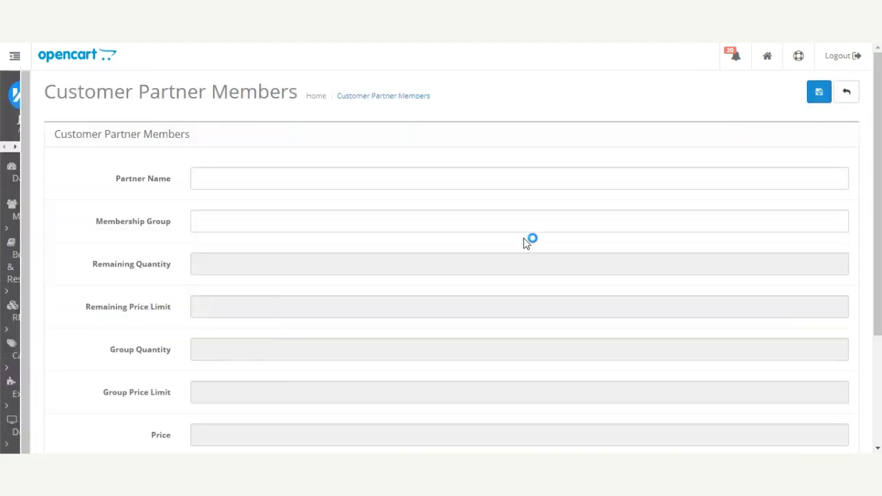
click(347, 174)
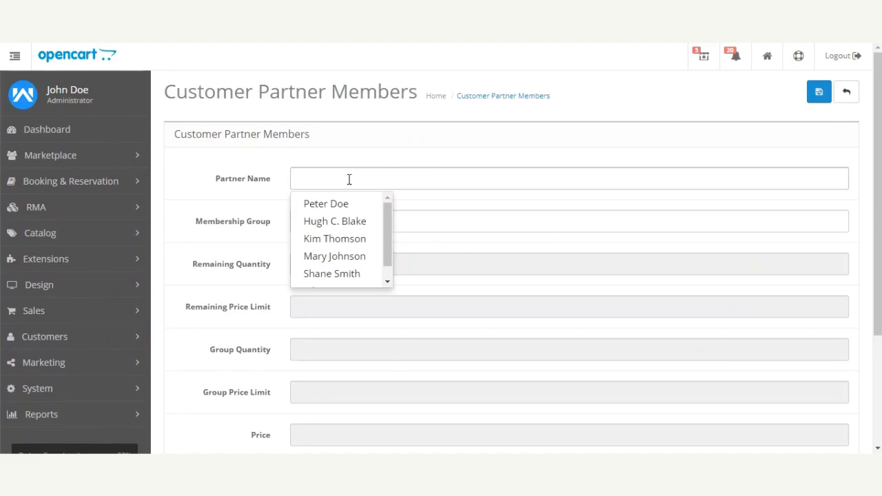
click(334, 202)
click(360, 223)
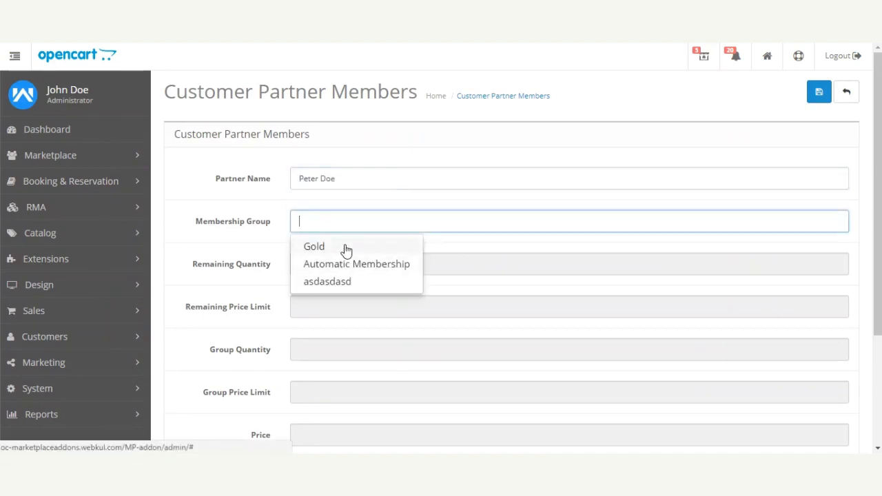
click(316, 247)
- Keep the new member's payment status as Unpaid and save the member
scroll(250, 264, down, 3)
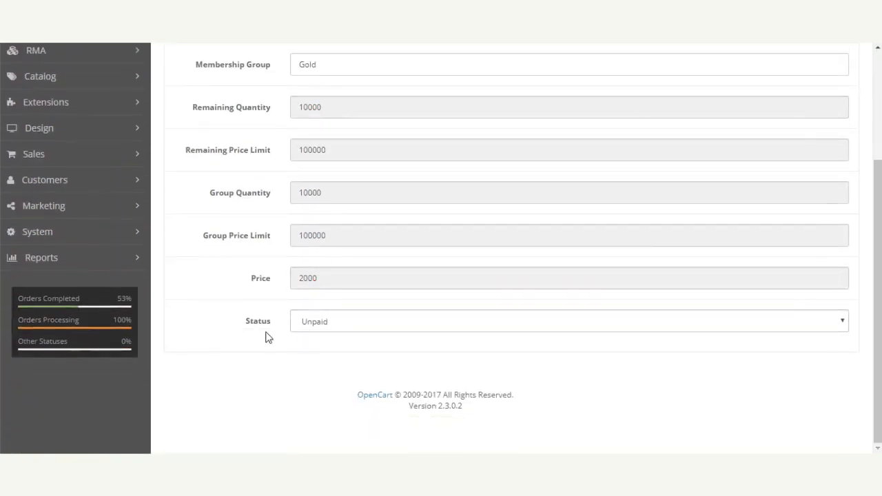
click(353, 328)
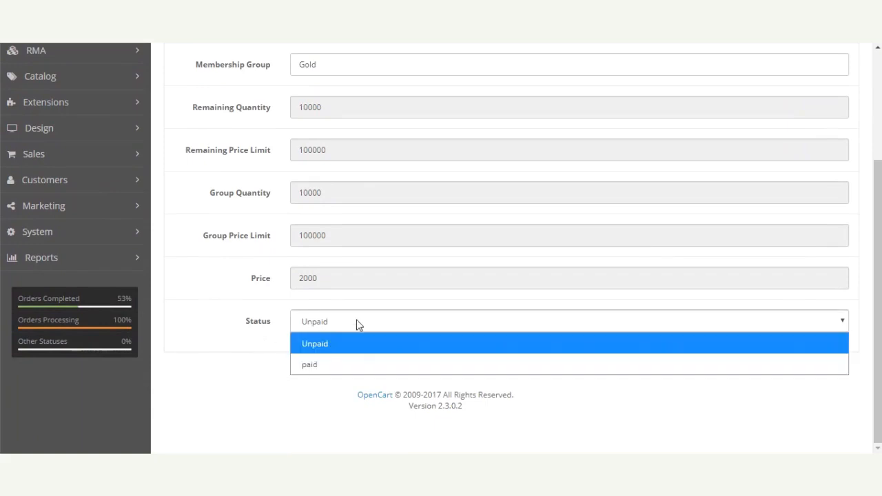
click(249, 373)
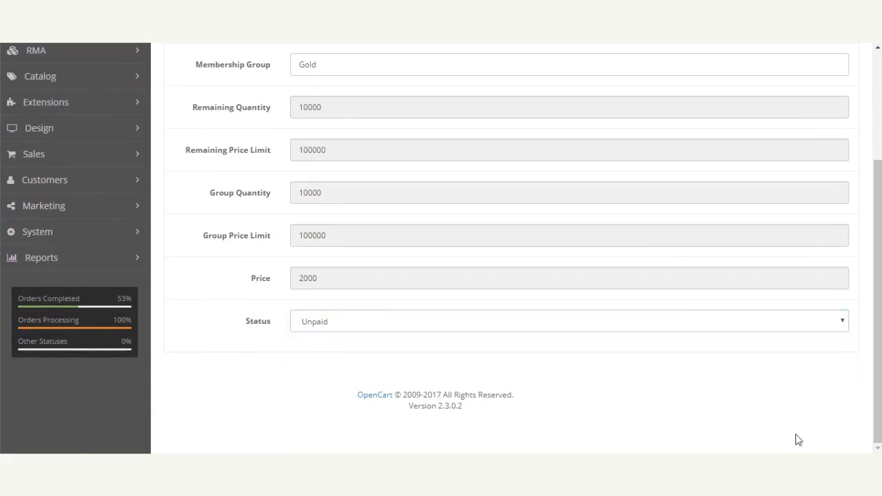
drag(878, 255, 876, 147)
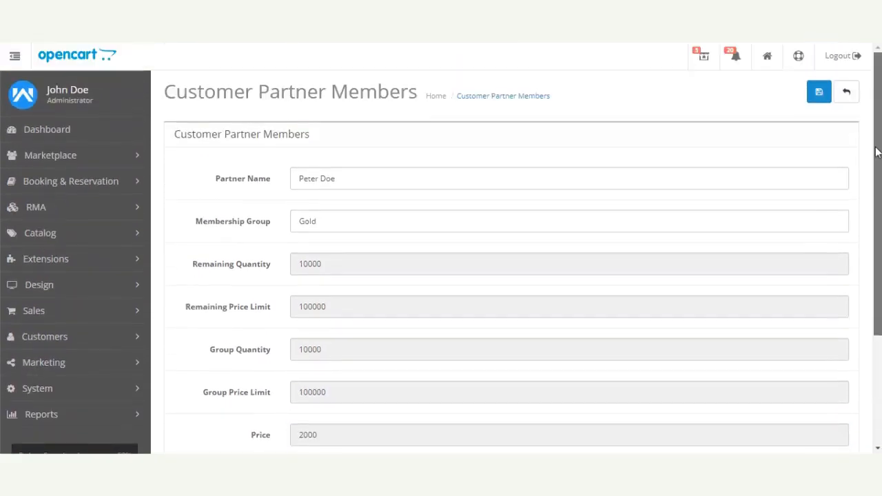
click(818, 95)
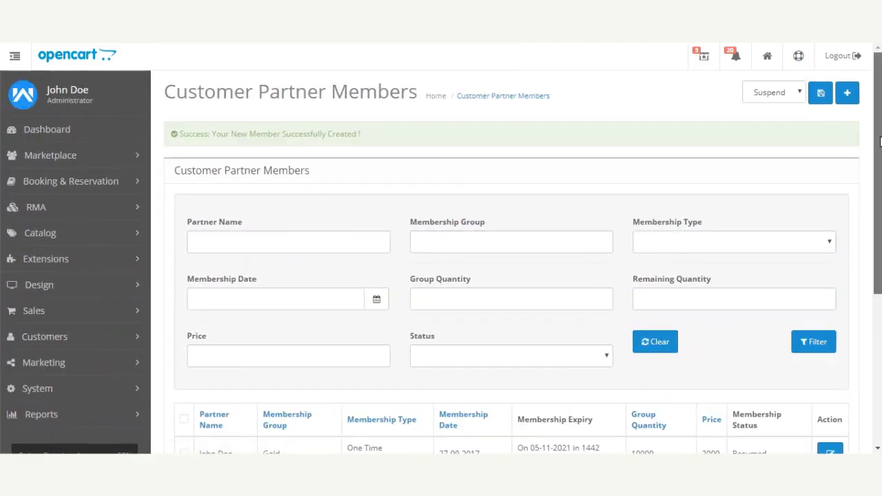
- Open the first listed member's record for editing and review its membership details and payment status
drag(878, 152, 880, 294)
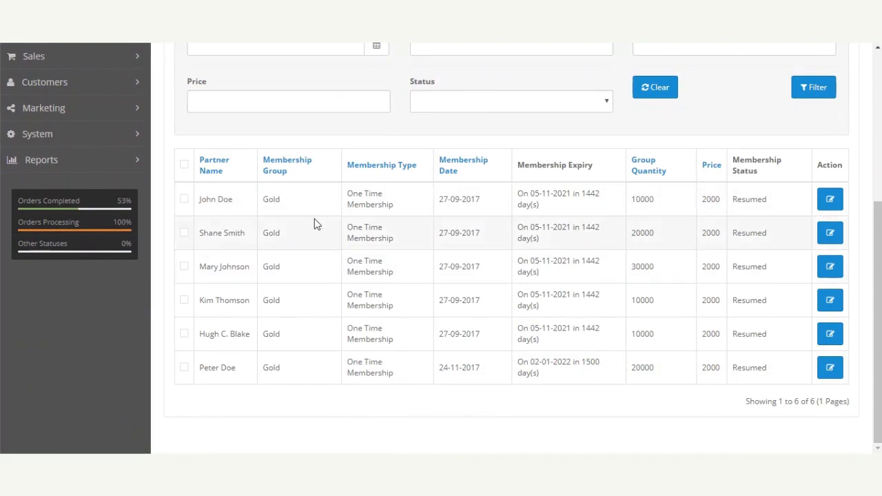
click(831, 205)
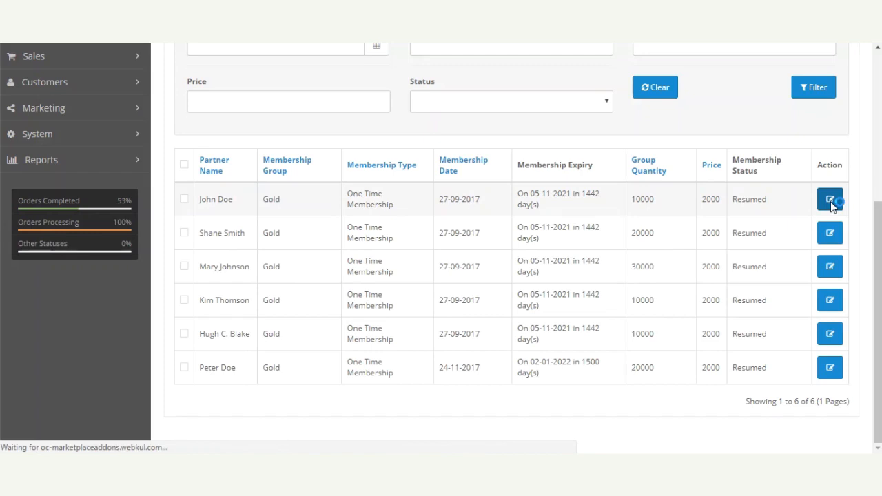
drag(879, 157, 880, 236)
click(329, 368)
click(202, 384)
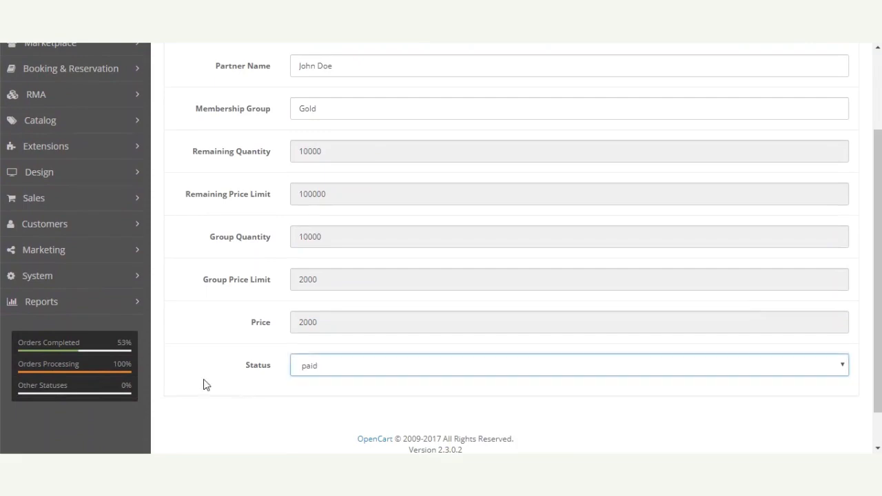
drag(879, 234, 879, 153)
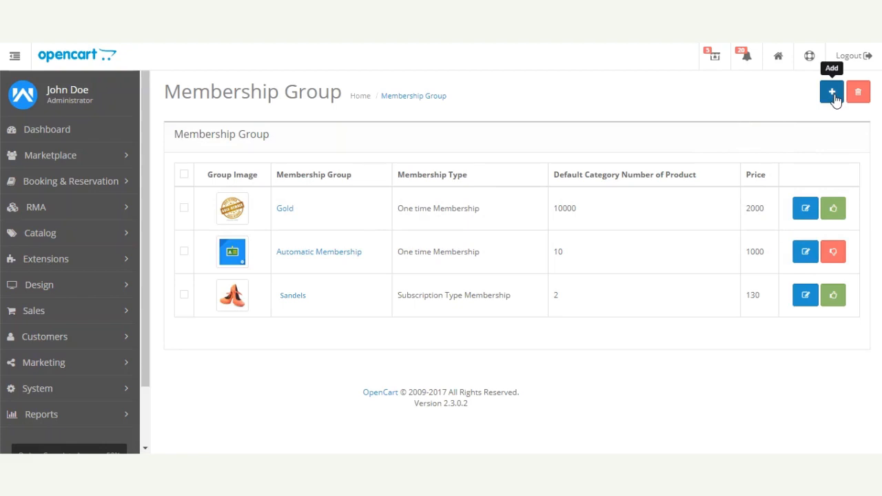
- Open the Gold membership group for editing and set Reflect in Seller Account to Enabled
click(808, 213)
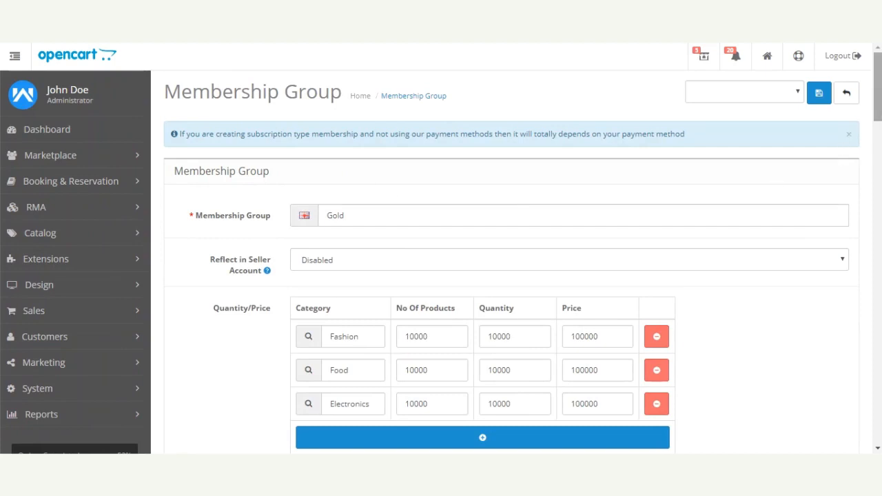
scroll(877, 87, down, 2)
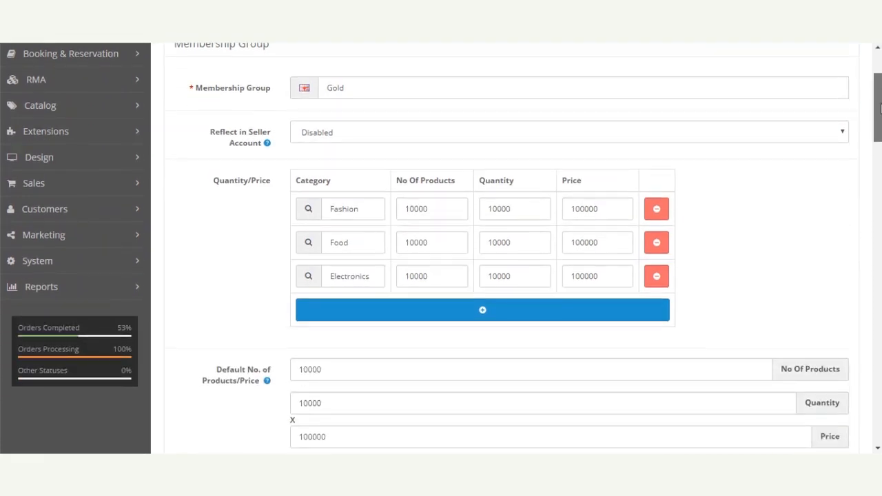
scroll(878, 87, up, 1)
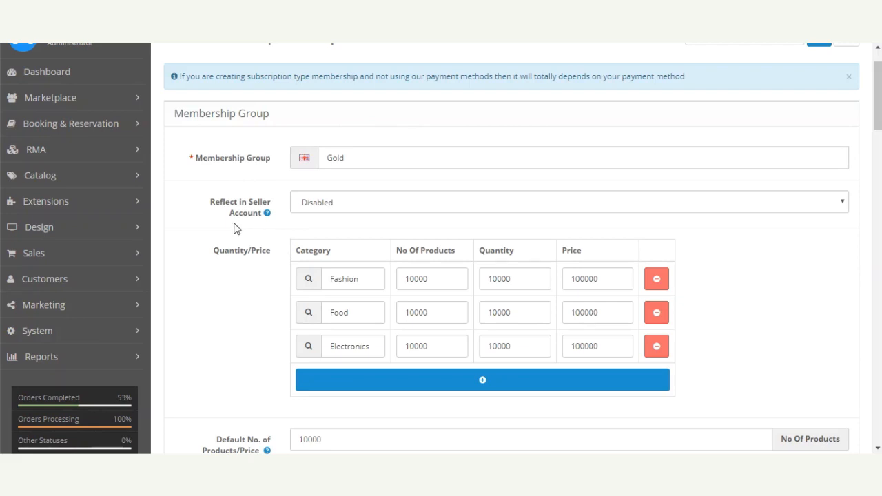
mouse_move(254, 214)
click(332, 203)
click(331, 227)
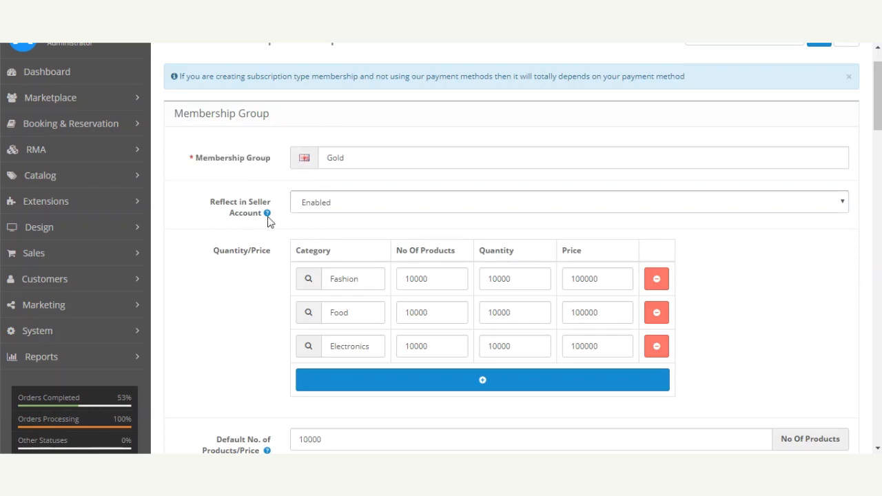
mouse_move(267, 219)
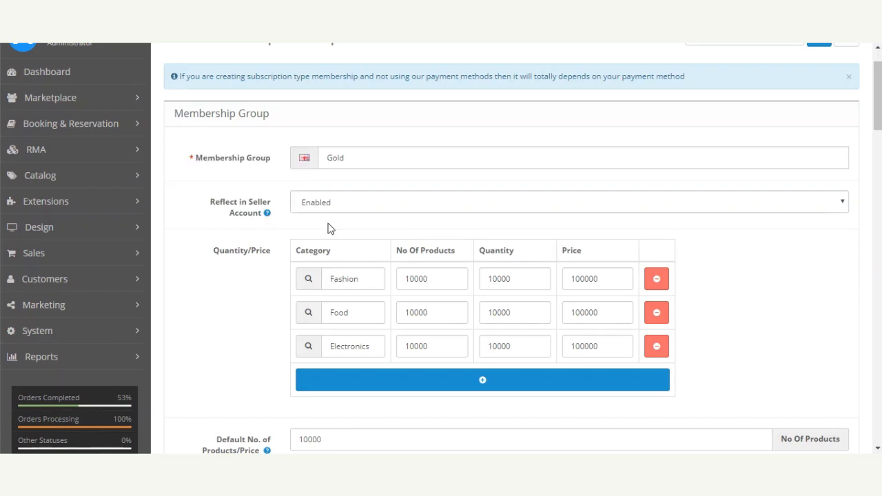
- Review the Gold group's Account Menu, Product Tabs, Seller profile options and Seller profile settings
drag(878, 131, 880, 373)
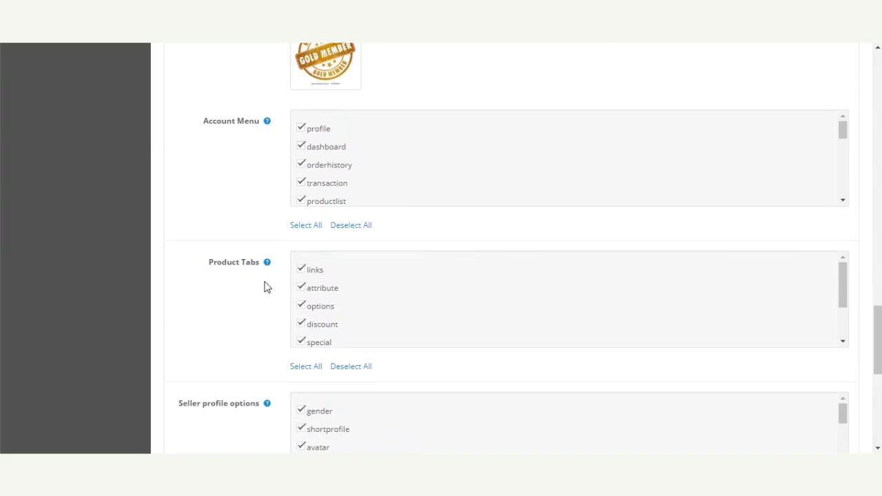
scroll(806, 366, down, 3)
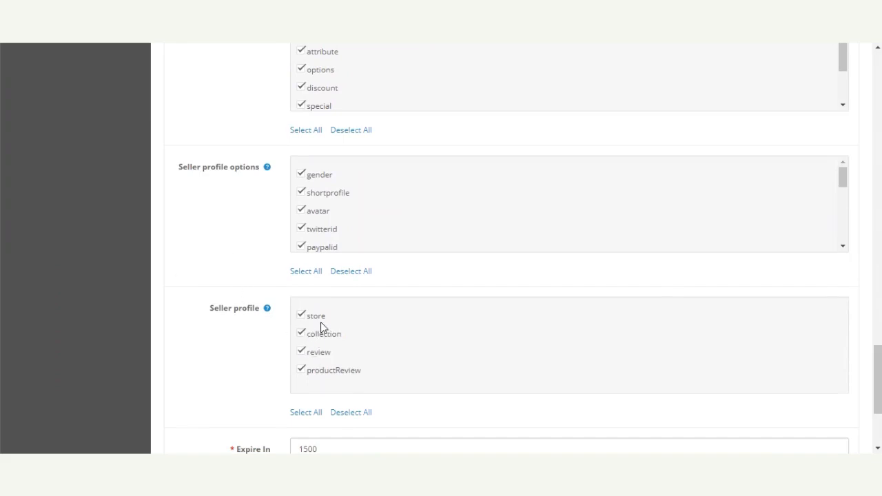
scroll(878, 375, up, 2)
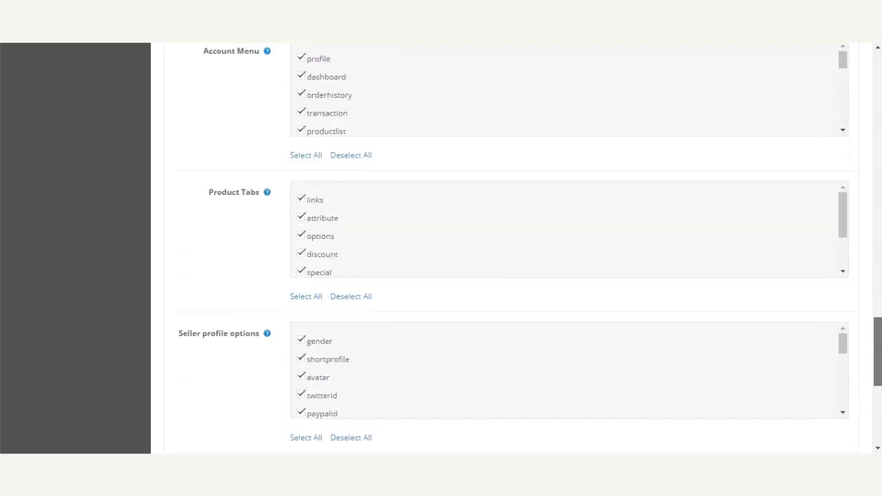
scroll(510, 248, up, 15)
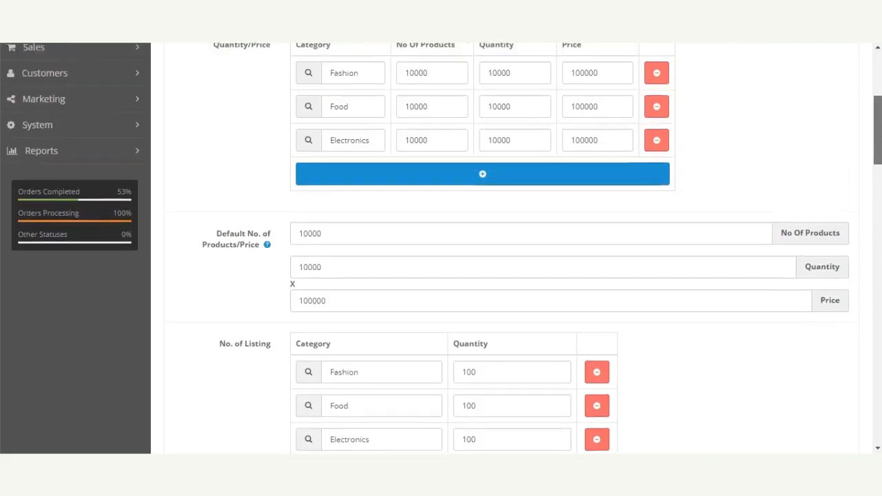
- Switch the Gold group's Reflect in Seller Account setting to Disabled and back to Enabled
scroll(510, 248, up, 4)
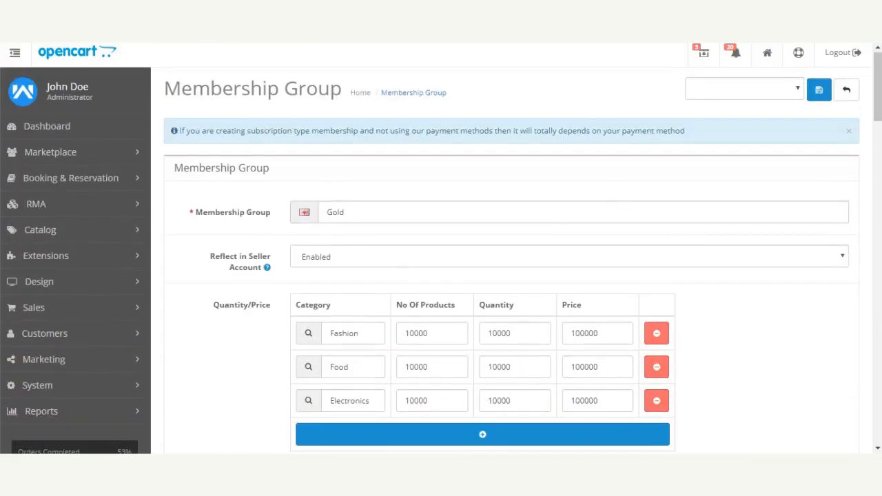
click(336, 259)
click(334, 258)
click(334, 259)
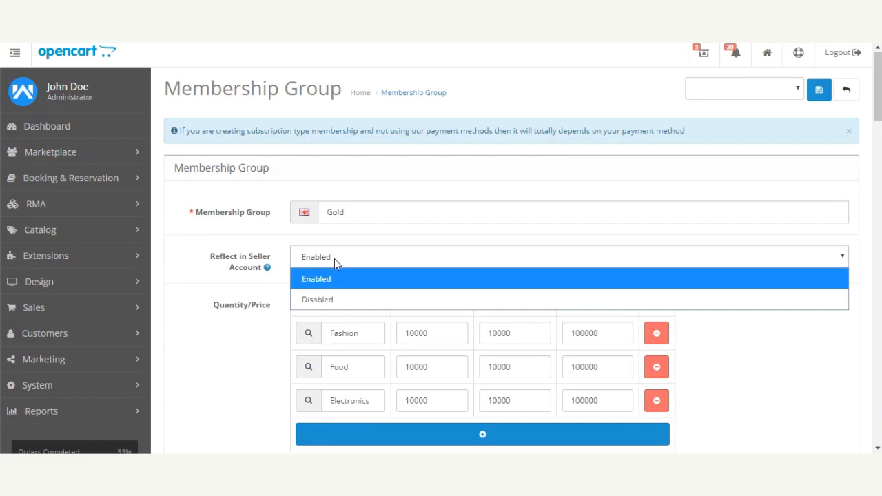
click(327, 301)
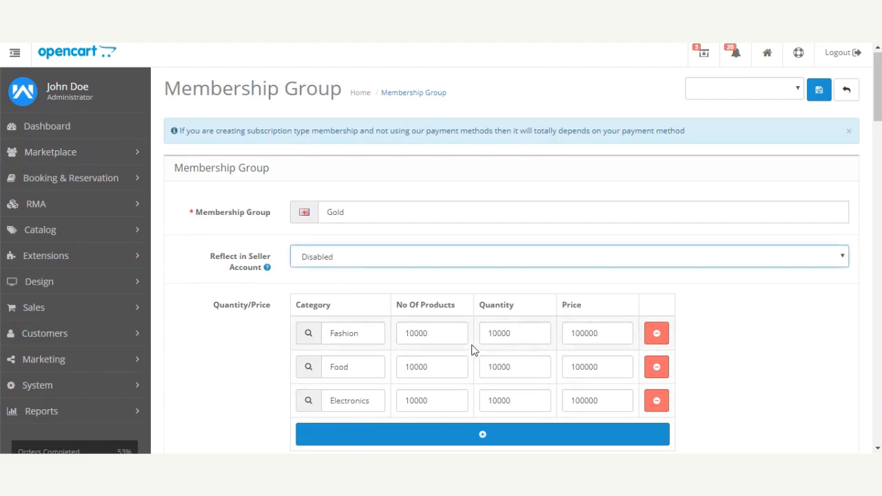
click(321, 257)
click(307, 281)
click(290, 287)
- Set the Fashion category's Quantity to 5 and Price to 200 in the Quantity/Price table
scroll(512, 184, down, 3)
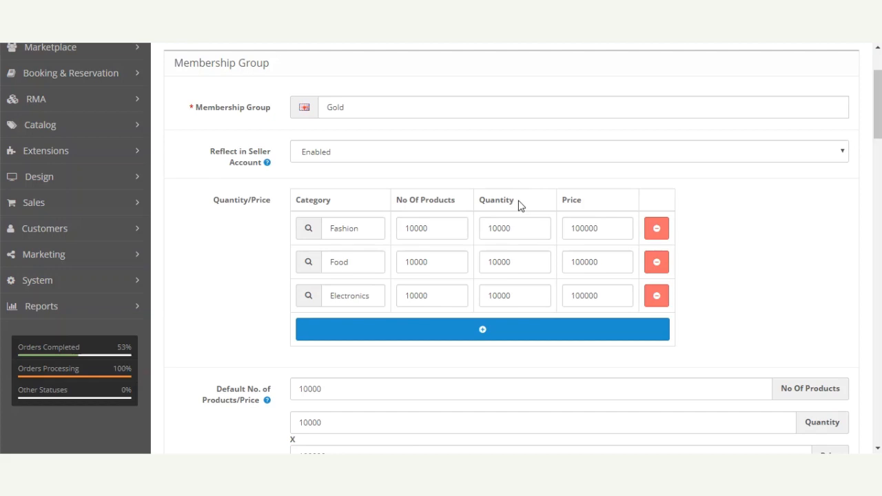
drag(521, 228, 474, 228)
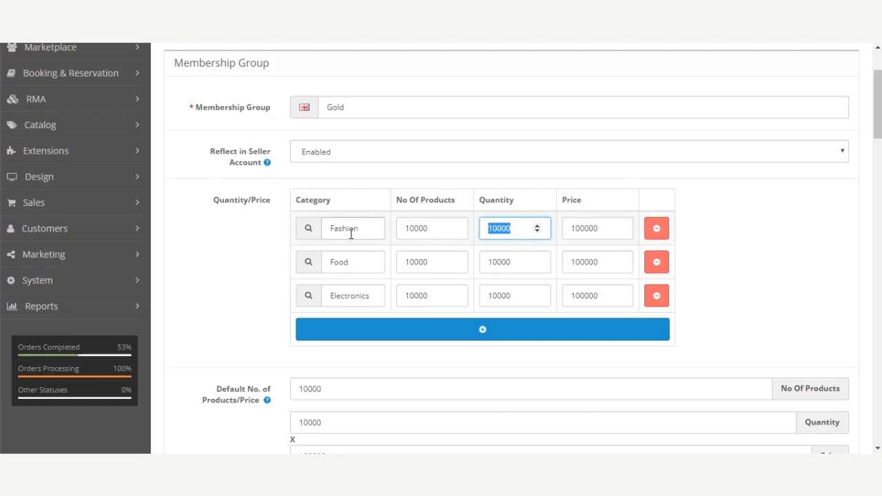
click(604, 227)
drag(605, 226, 578, 231)
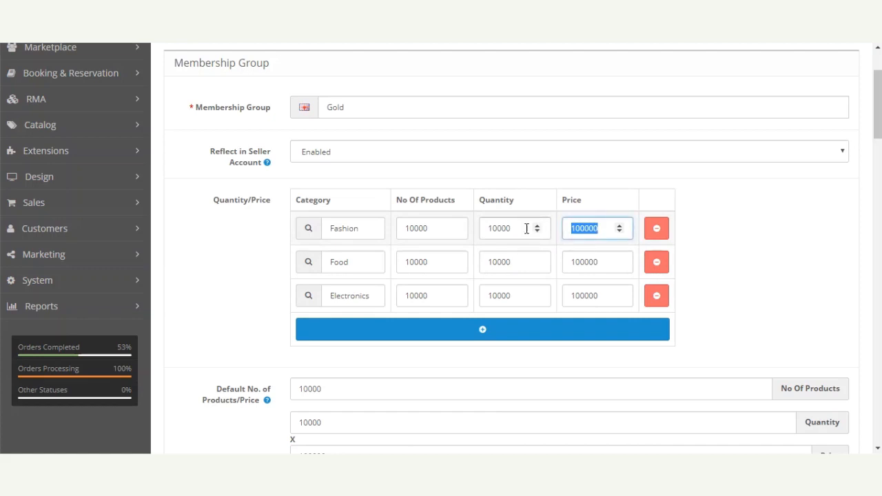
click(481, 200)
drag(481, 200, 591, 204)
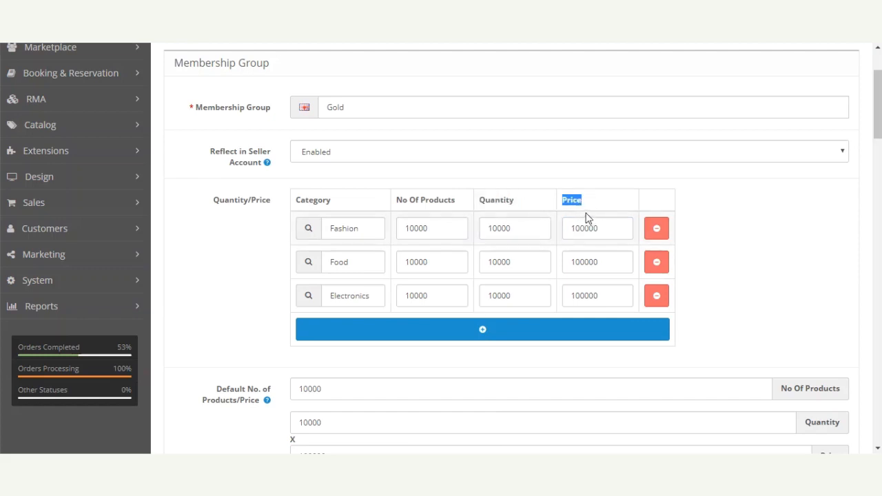
drag(522, 229, 453, 227)
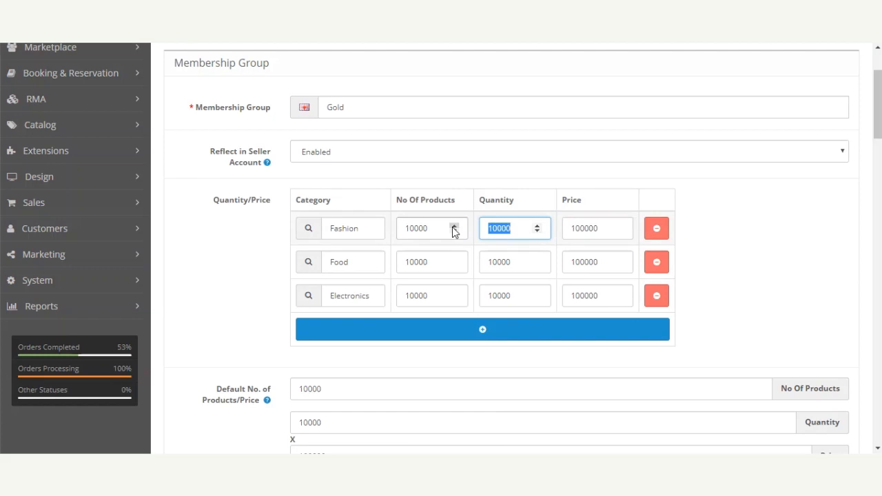
text(5)
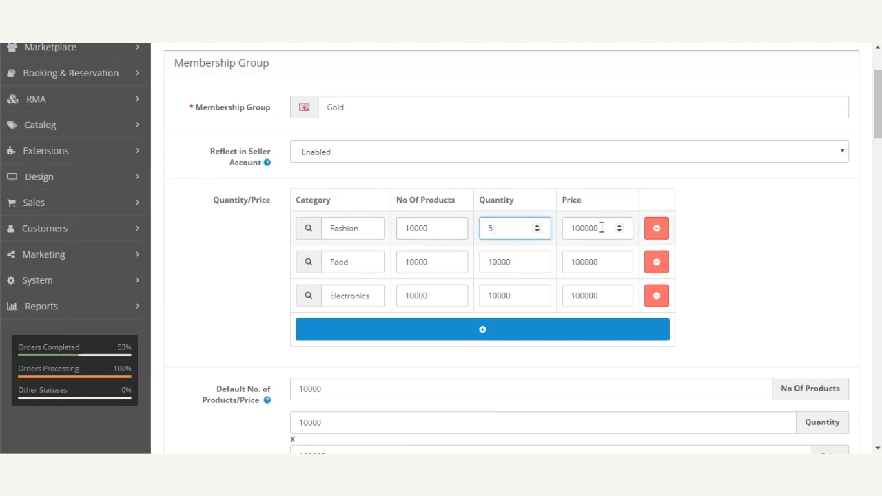
key(Tab)
text(20)
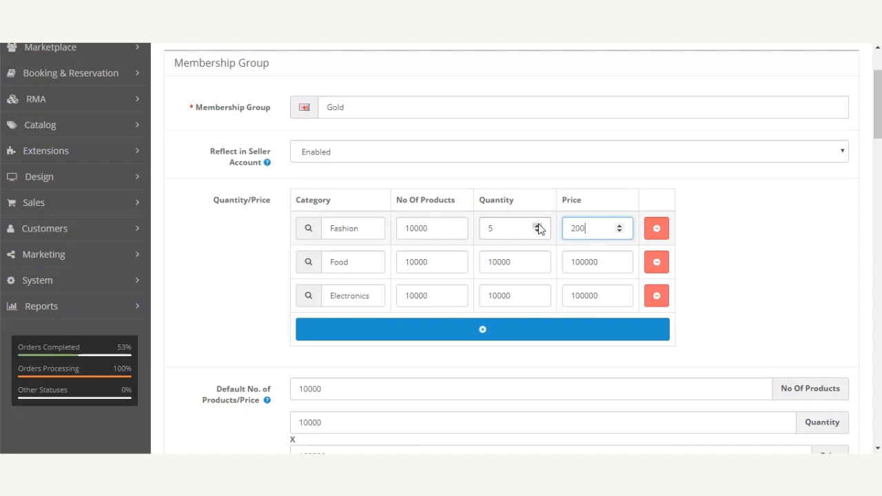
drag(589, 232, 559, 234)
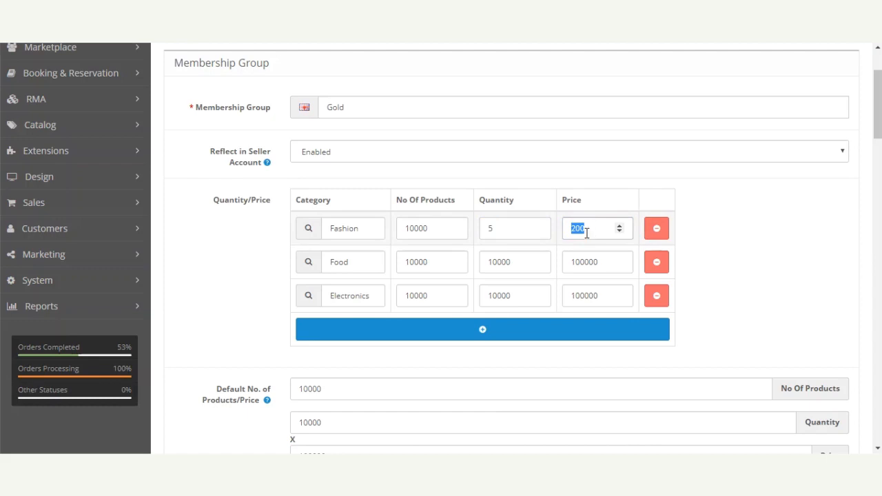
click(702, 227)
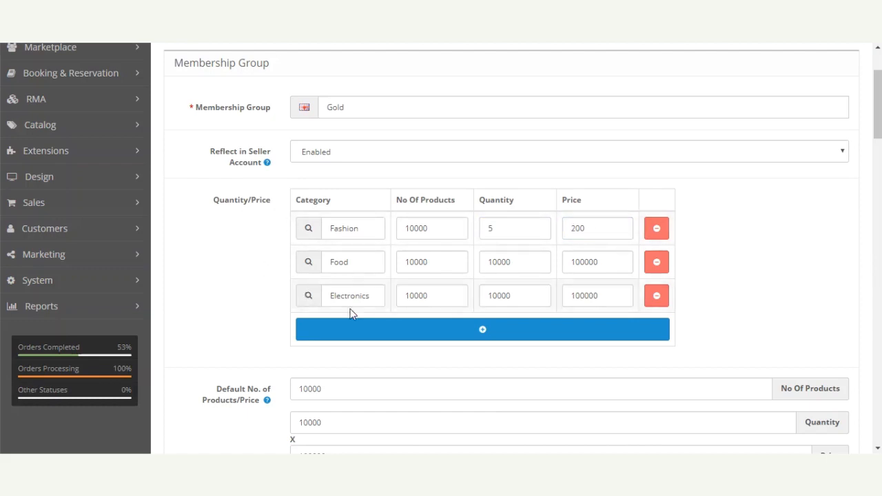
- Review the Quantity/Price table's categories and No Of Products column, and the Default No. of Products/Price fields
click(353, 259)
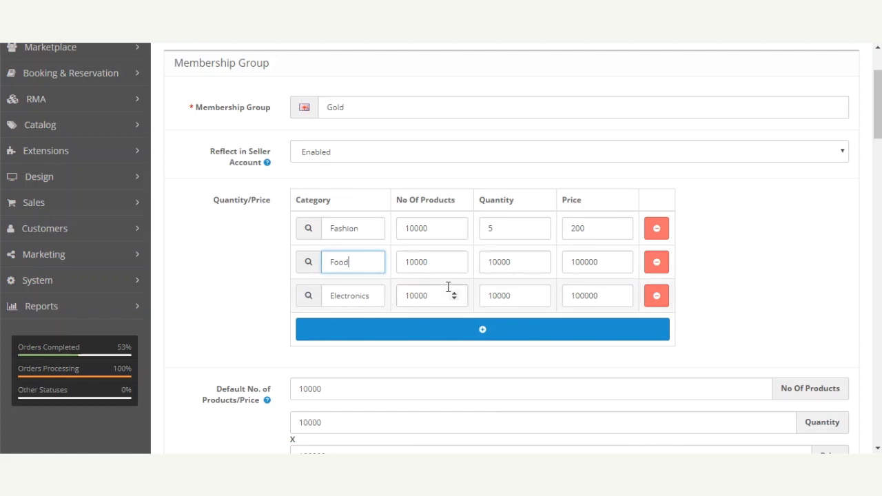
drag(399, 200, 529, 201)
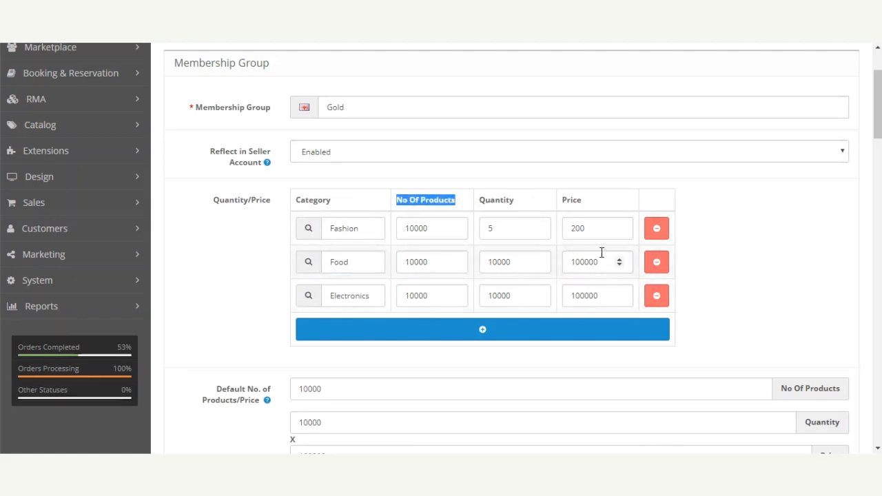
click(748, 277)
scroll(378, 327, down, 2)
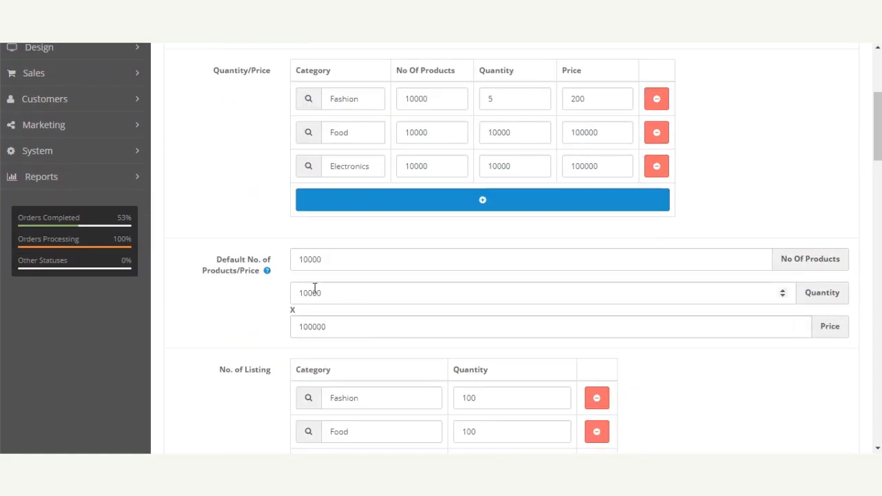
mouse_move(217, 265)
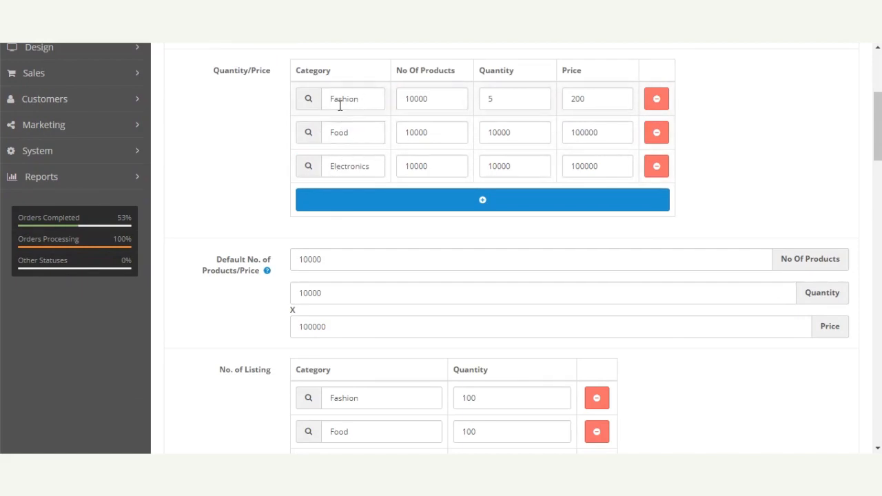
drag(215, 72, 277, 78)
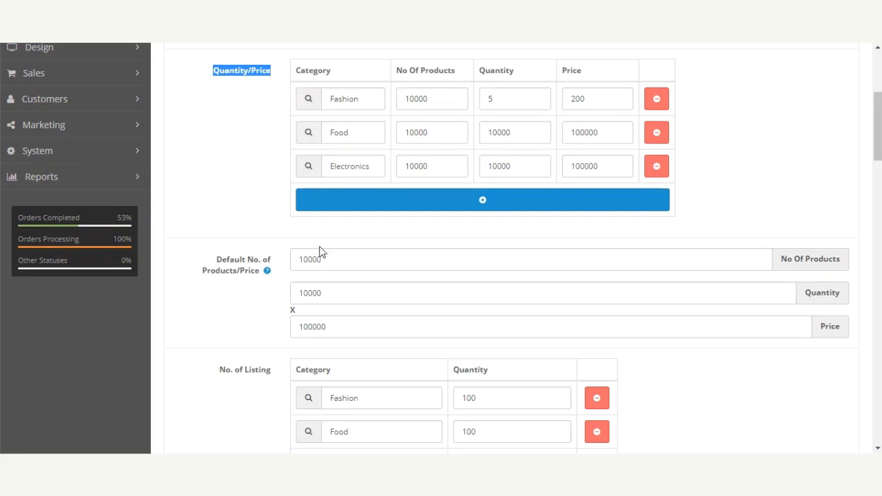
click(365, 232)
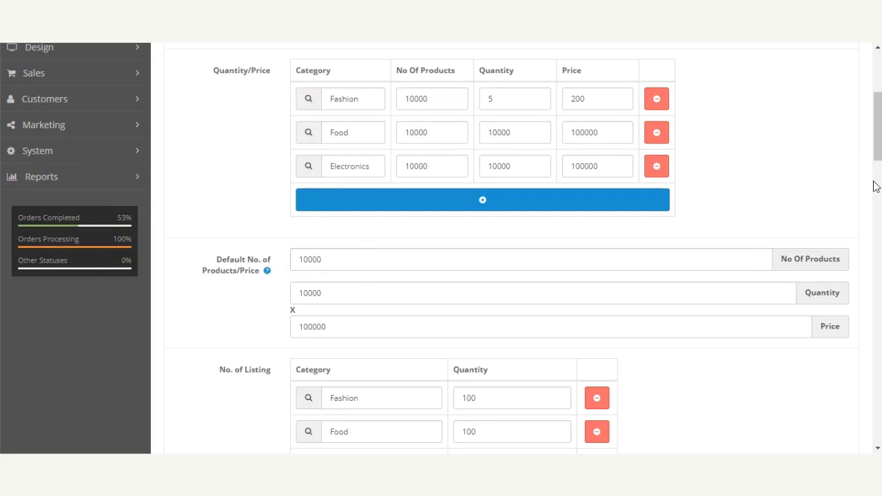
double_click(330, 259)
click(338, 262)
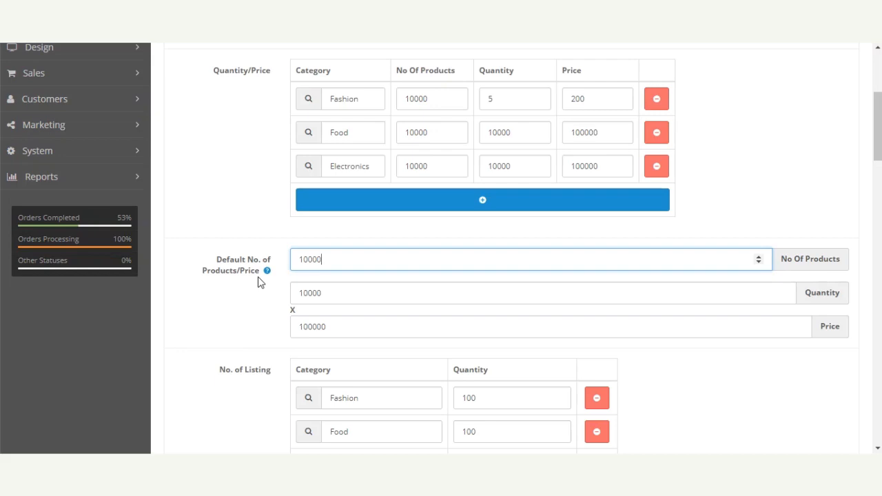
click(248, 332)
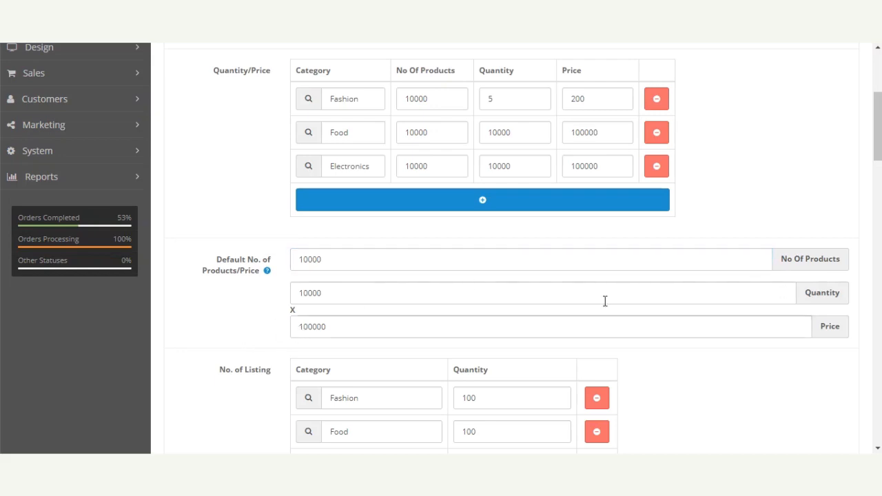
- Review the No. of Listing quantities per category and the Default No. of Listing field
scroll(432, 315, down, 1)
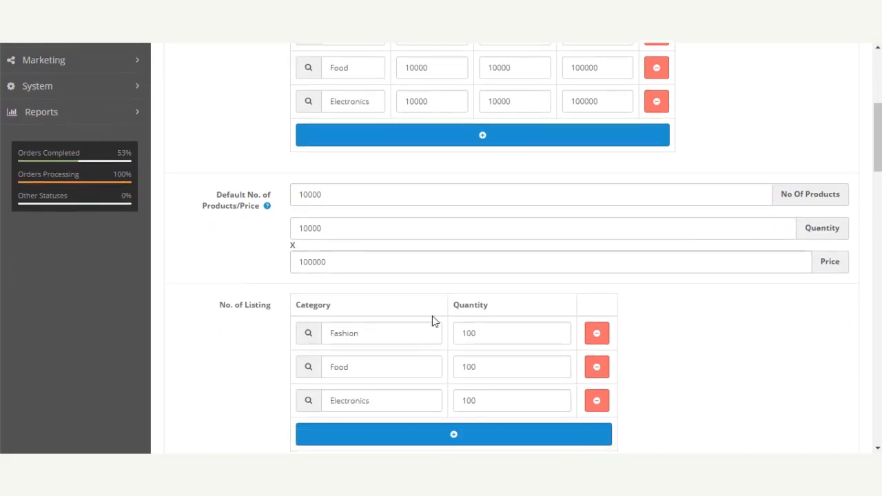
scroll(266, 299, down, 2)
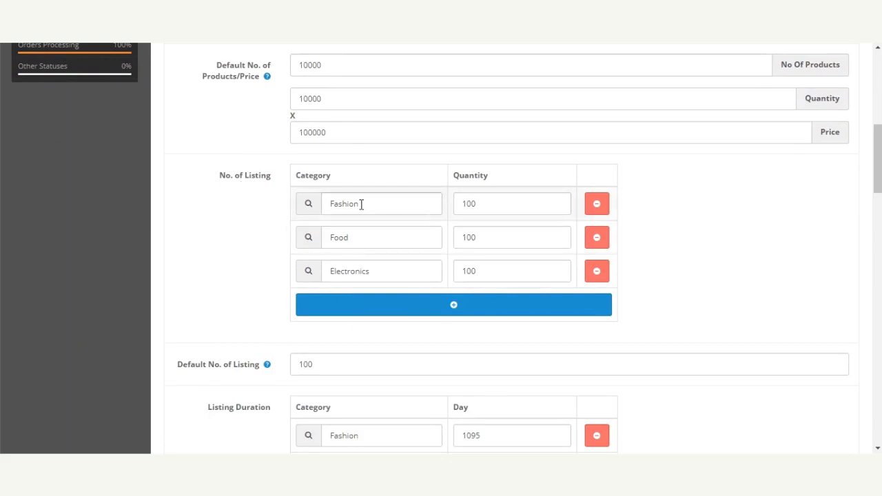
click(500, 204)
click(791, 236)
scroll(441, 339, down, 2)
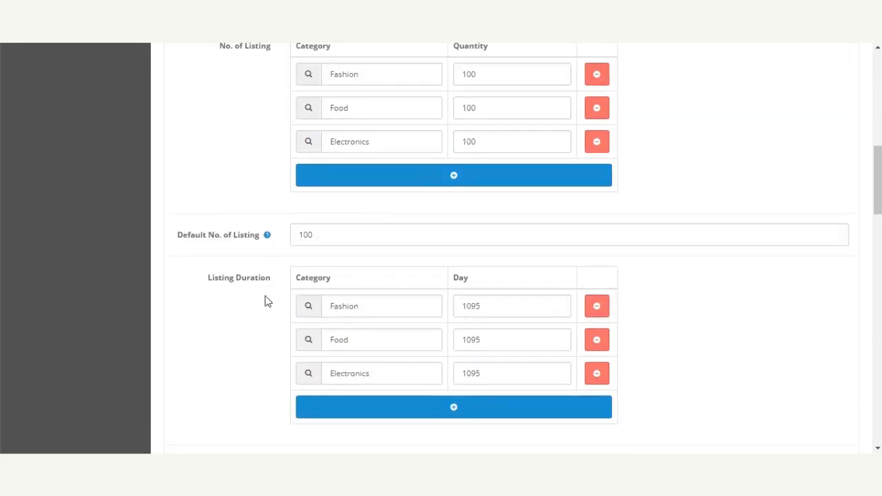
mouse_move(203, 243)
double_click(242, 239)
click(268, 258)
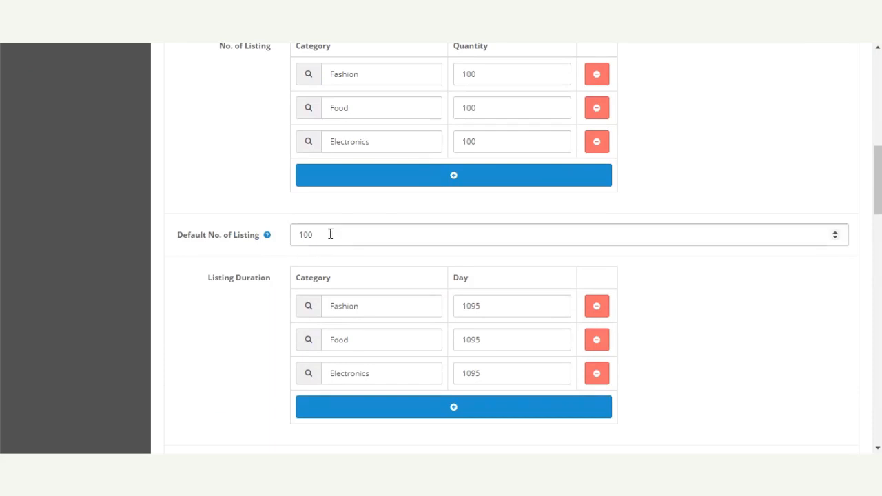
scroll(333, 254, up, 2)
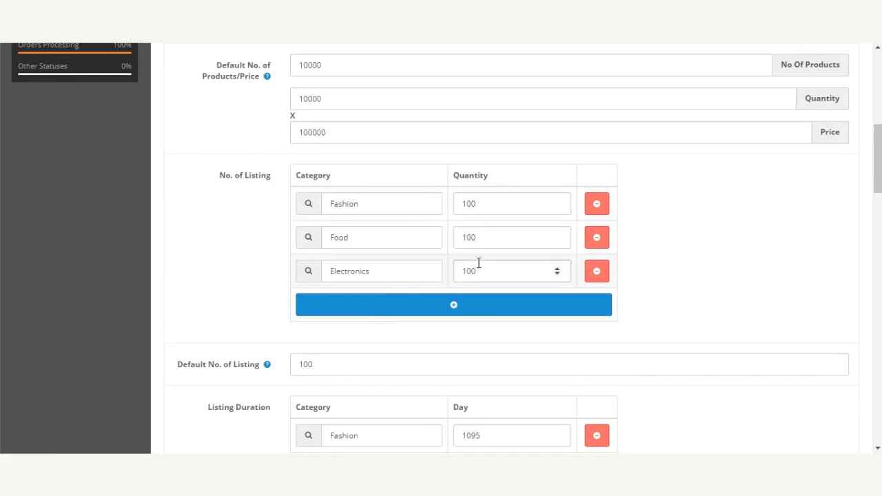
- Add two blank category rows to the Listing Duration table and remove both
scroll(396, 395, down, 3)
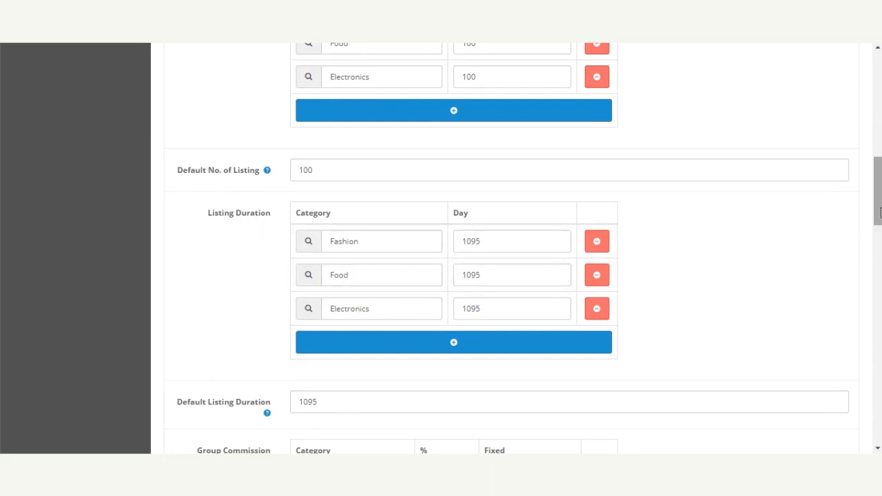
scroll(879, 212, down, 1)
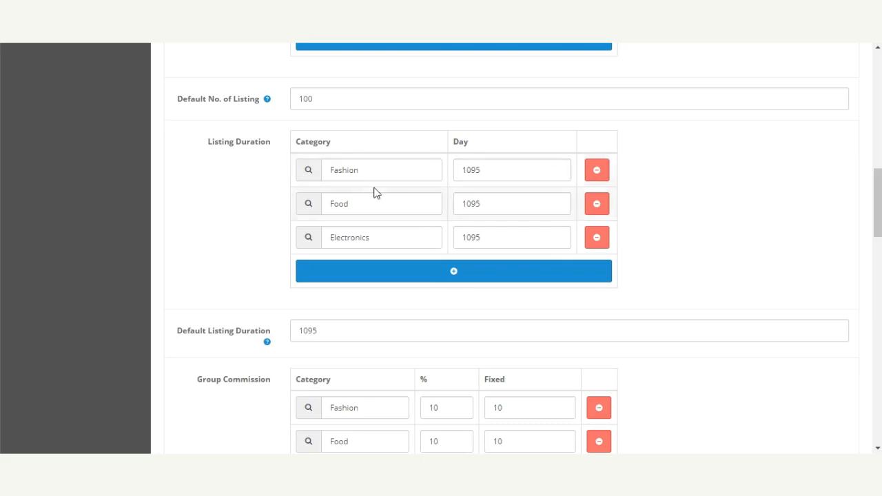
scroll(378, 235, up, 2)
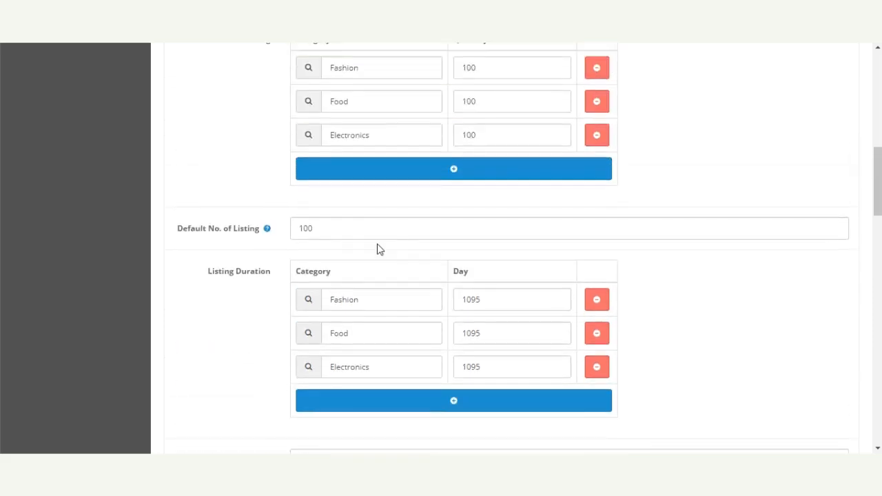
scroll(377, 249, down, 1)
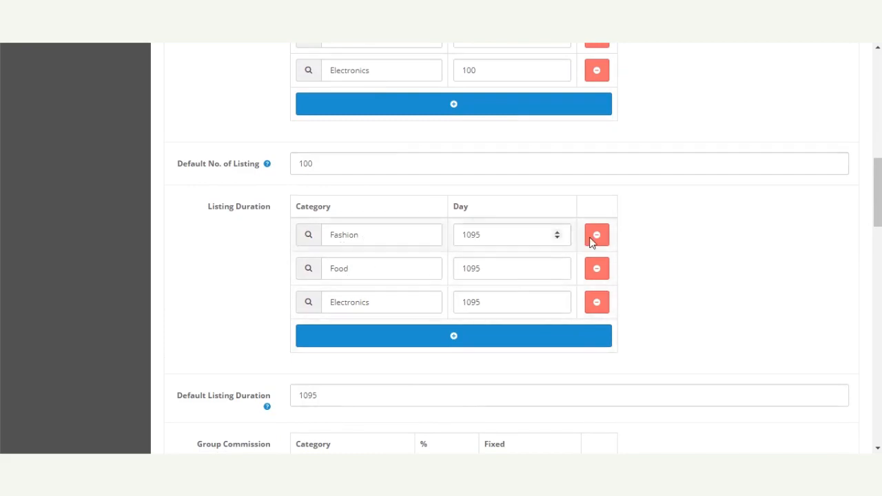
scroll(449, 323, up, 1)
scroll(451, 318, down, 2)
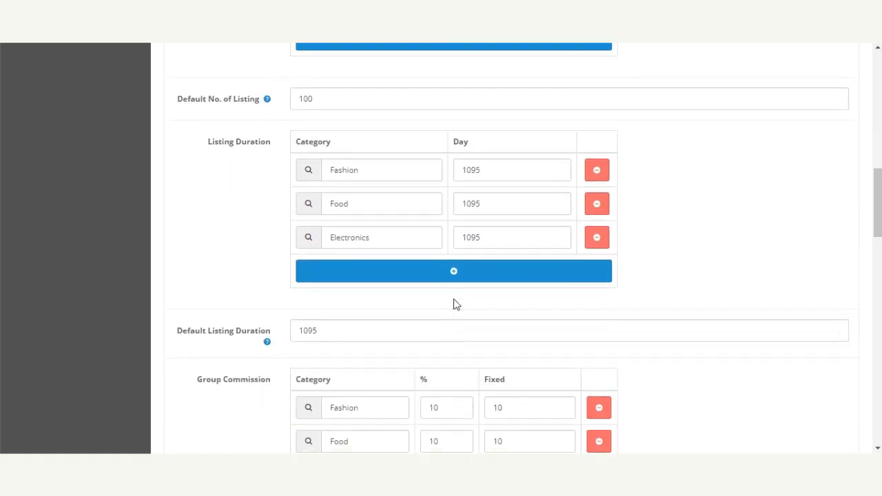
click(467, 275)
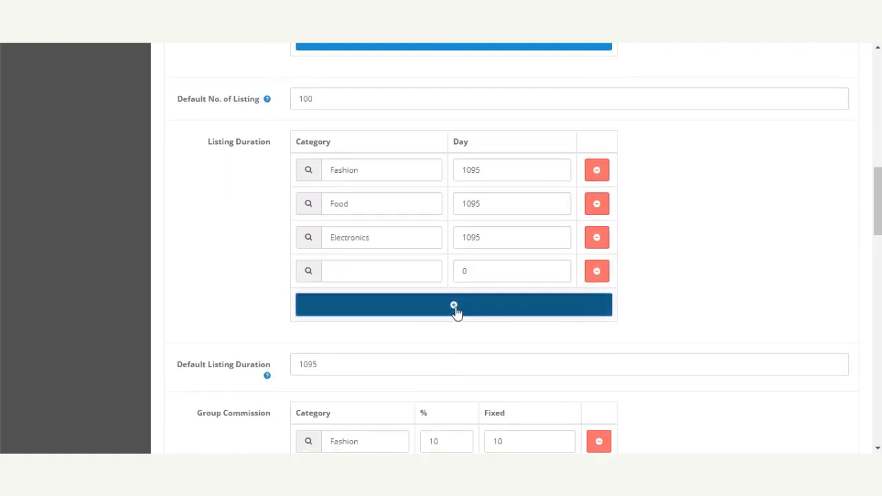
click(455, 309)
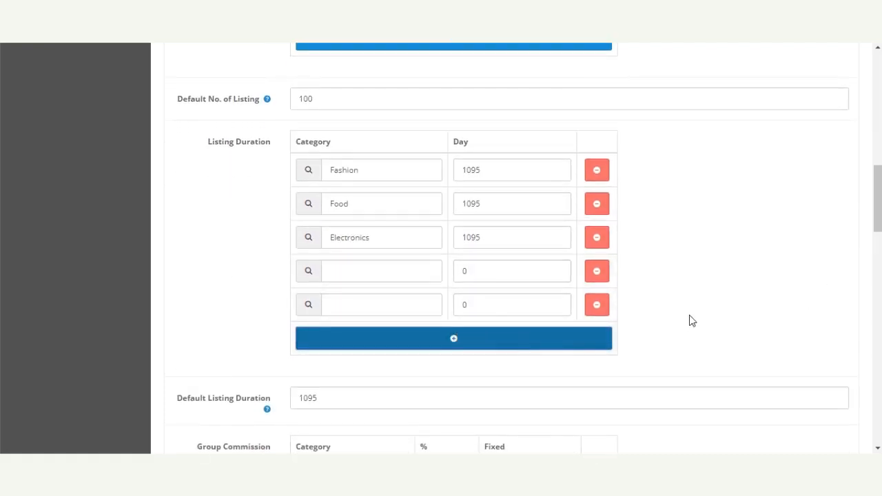
click(597, 307)
click(597, 275)
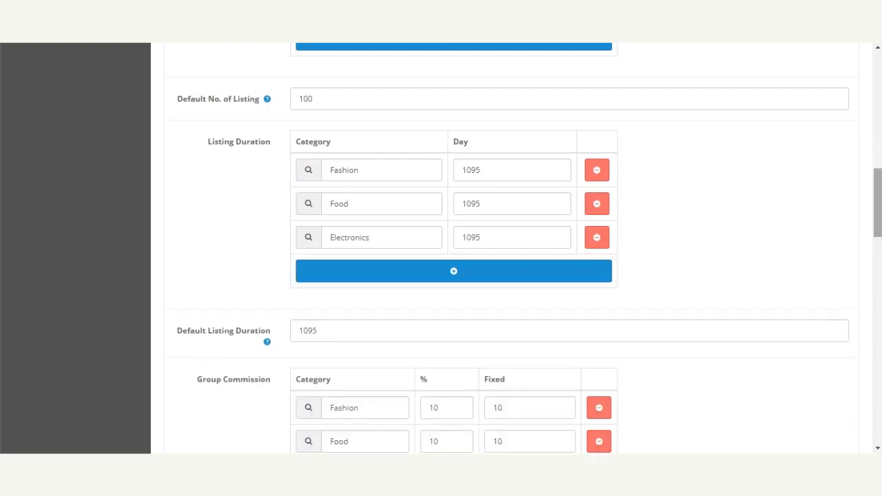
- Add two blank category rows to the No. of Listing table and remove both
scroll(503, 248, up, 3)
click(469, 150)
click(479, 180)
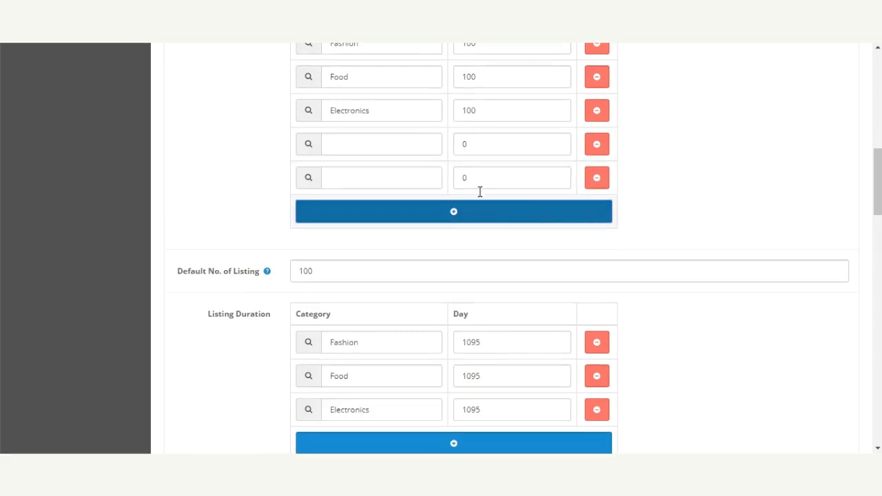
click(597, 178)
click(597, 146)
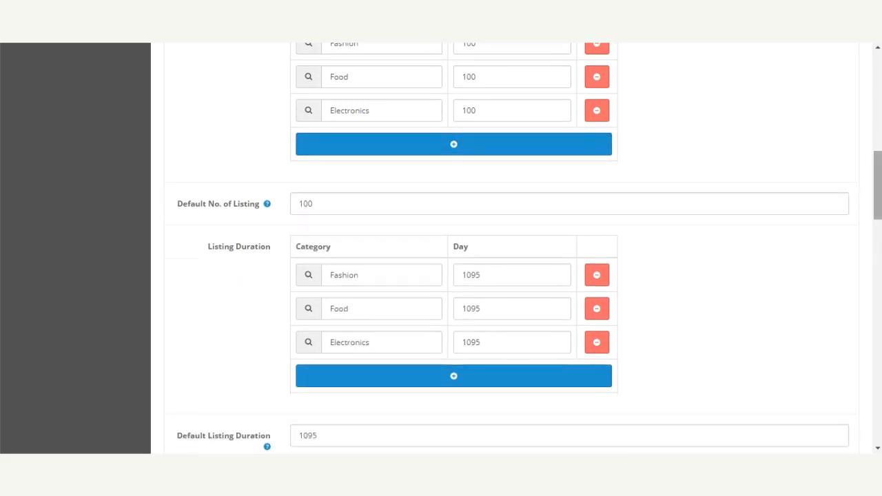
- Add a Components category row to the Group Commission table, followed by another blank row
scroll(503, 248, up, 10)
scroll(503, 248, down, 10)
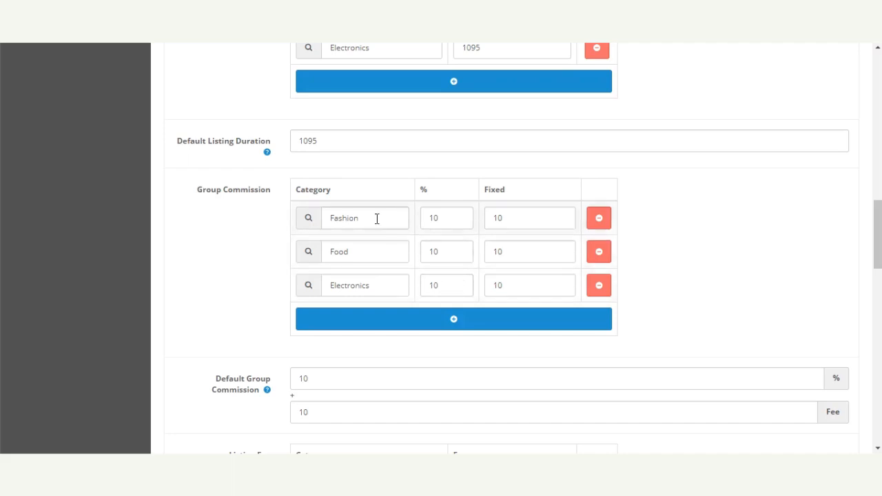
click(358, 325)
click(359, 325)
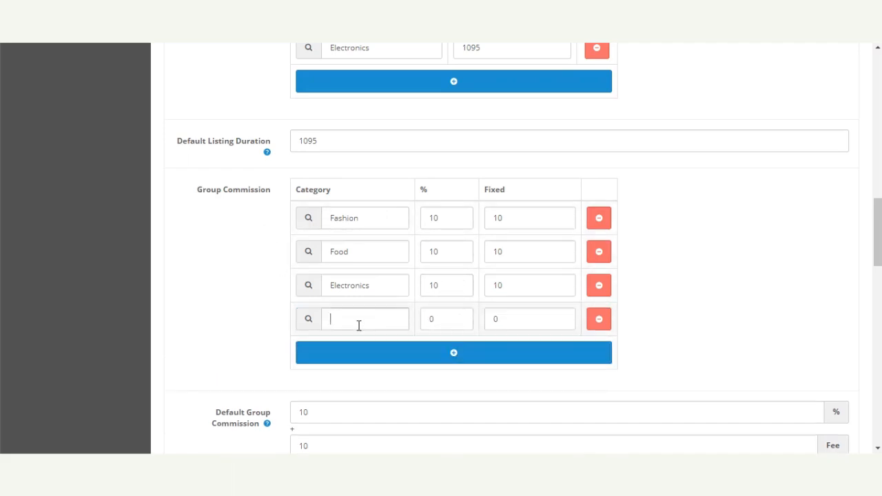
click(356, 324)
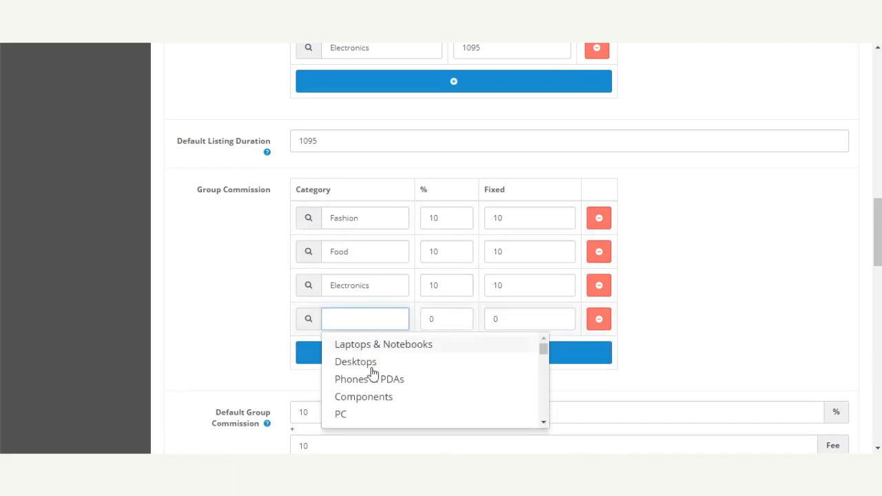
click(365, 398)
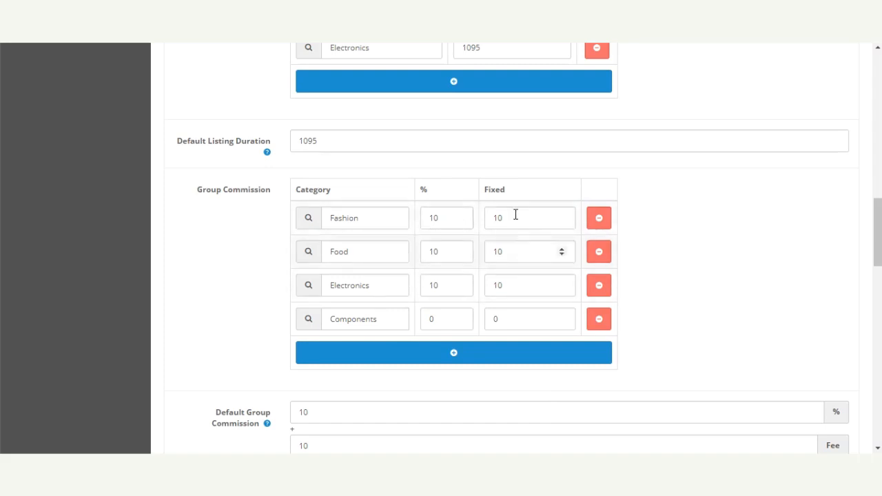
click(517, 354)
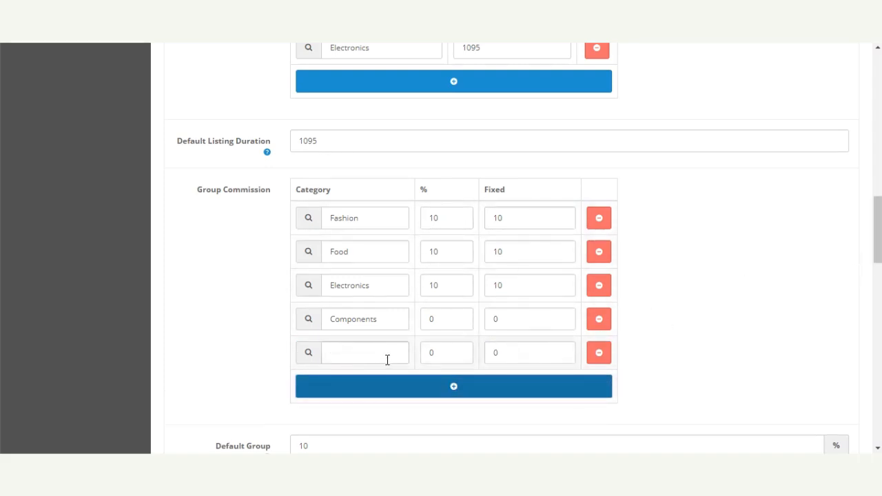
- Review the Default Group Commission percentage and fee fields below the Group Commission table
scroll(448, 281, down, 3)
mouse_move(236, 256)
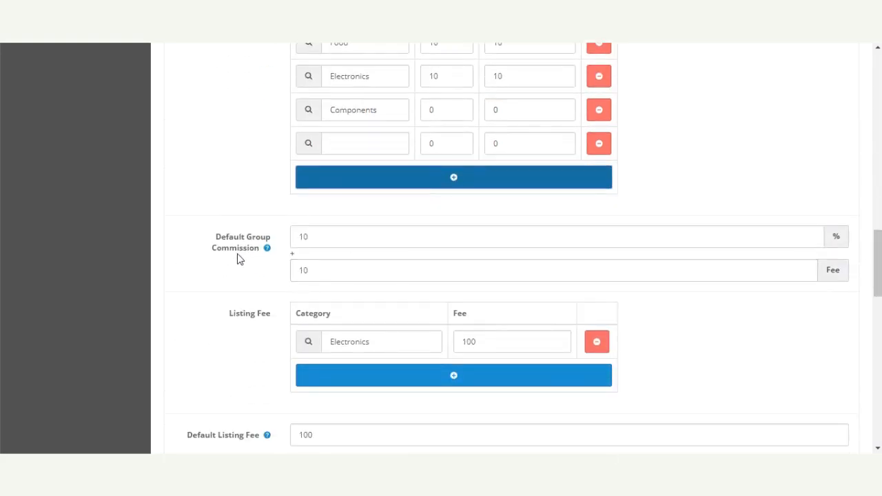
scroll(366, 229, up, 2)
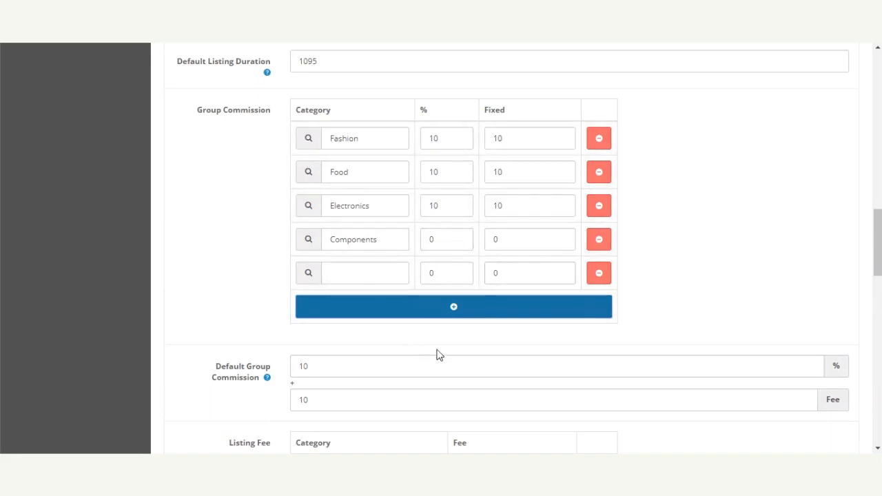
scroll(437, 354, down, 2)
drag(878, 273, 878, 279)
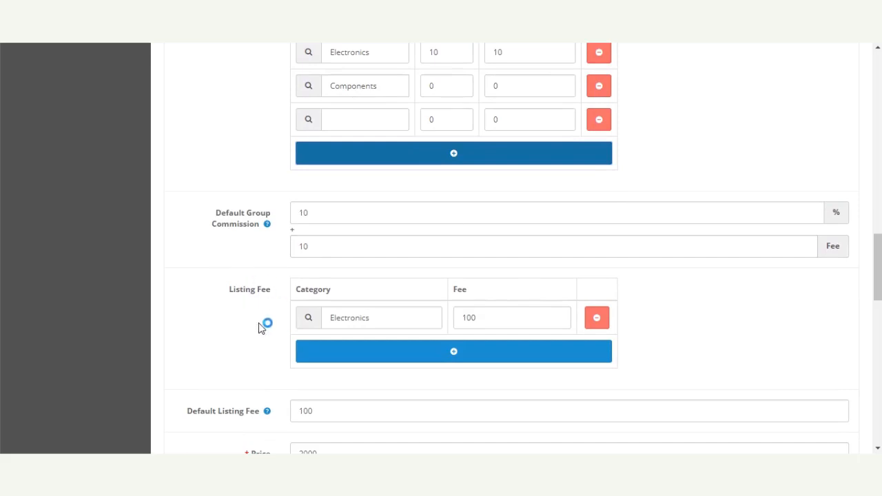
- Review the Listing Fee table and the default fee and price fields, and show the group image's edit options
scroll(269, 330, down, 1)
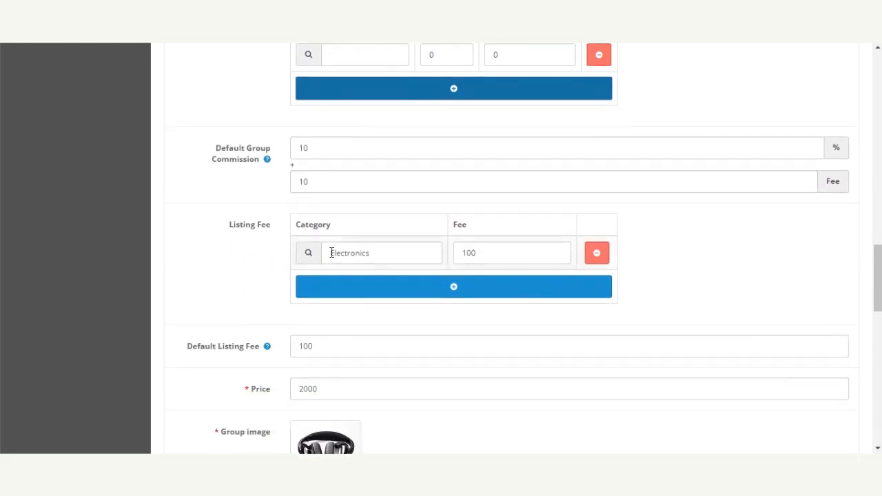
click(383, 252)
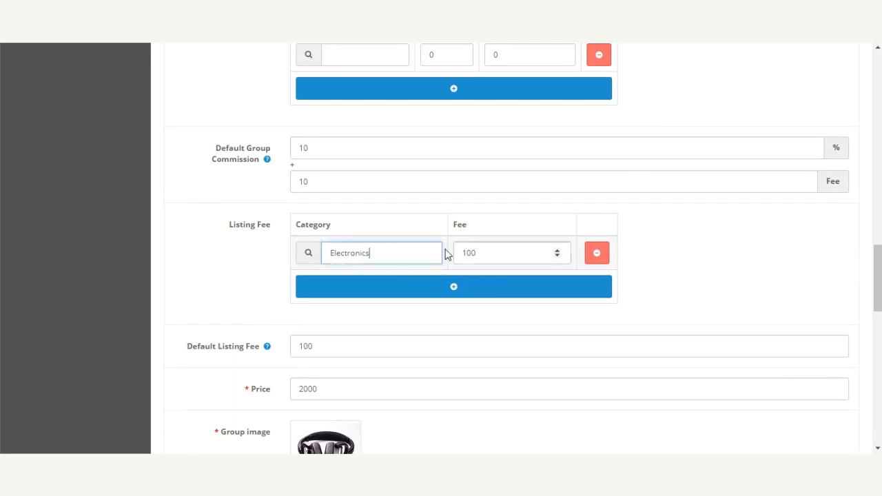
click(494, 260)
scroll(217, 231, down, 2)
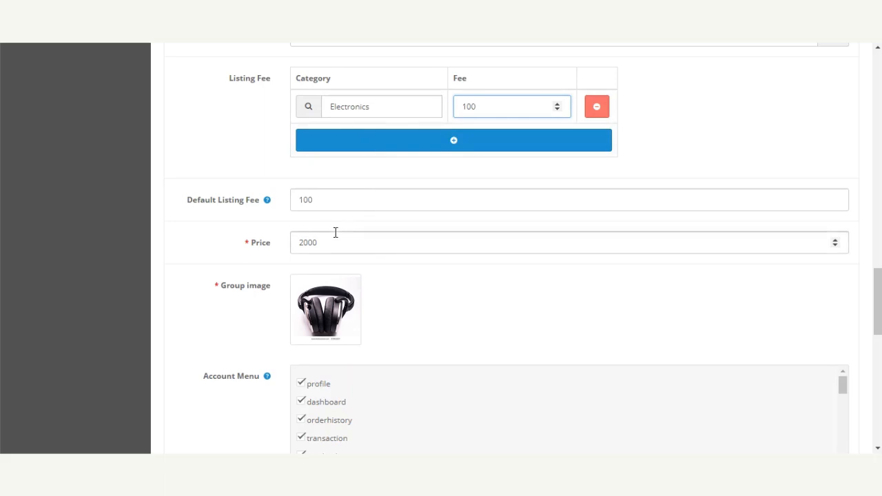
drag(877, 321, 878, 334)
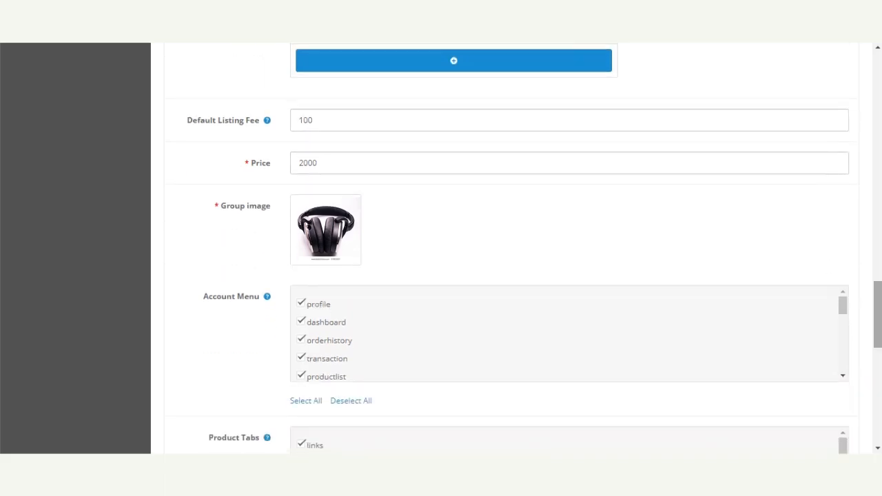
click(325, 229)
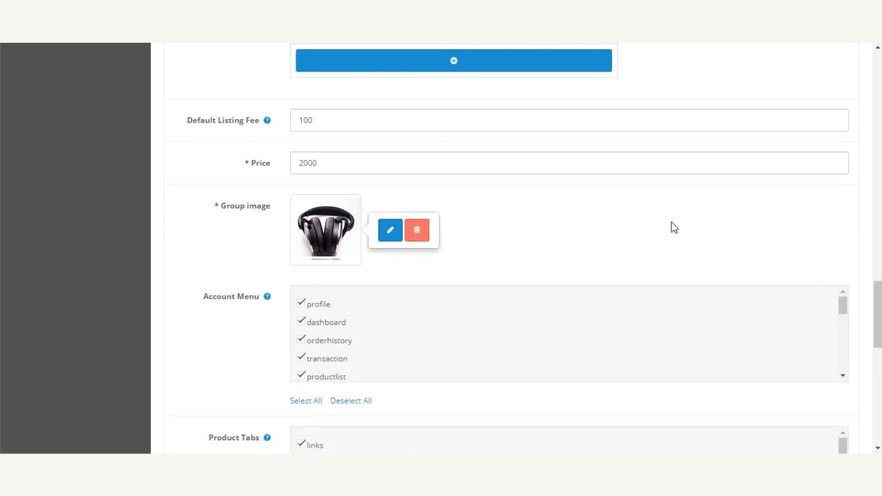
- Review the Account Menu, Product Tabs, Seller profile options and Seller profile permission lists
drag(878, 321, 878, 351)
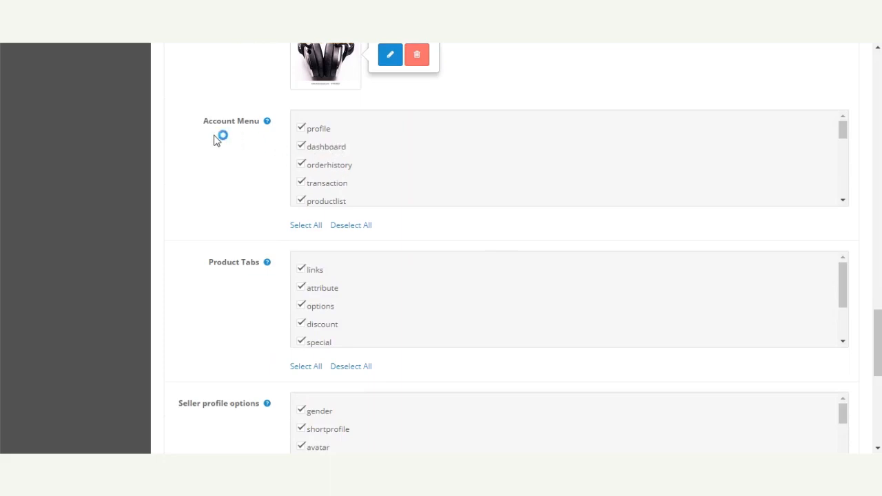
mouse_move(206, 126)
drag(203, 121, 260, 148)
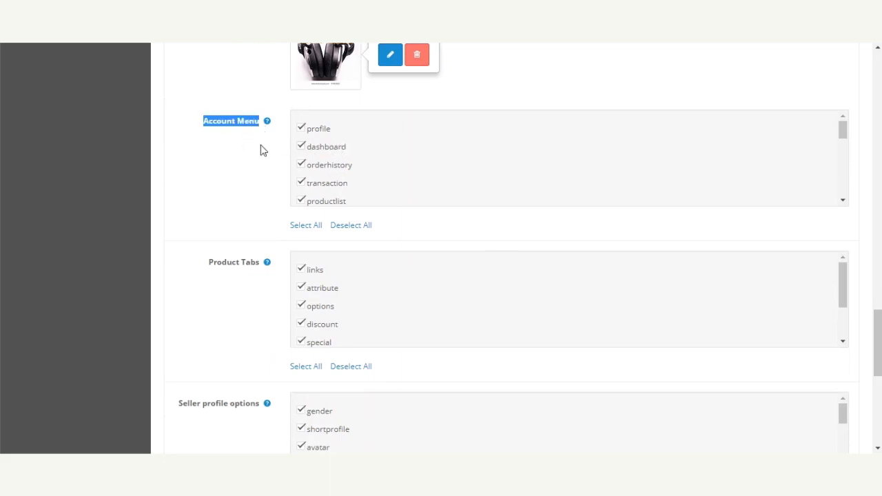
scroll(235, 206, down, 2)
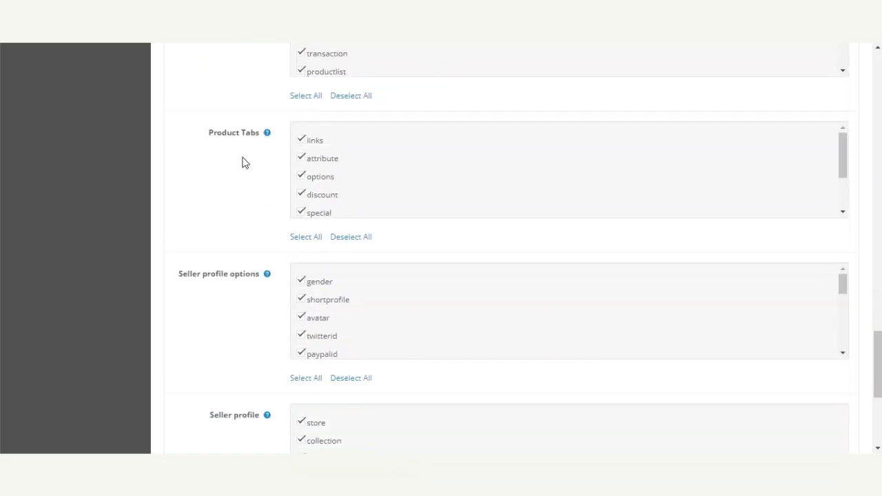
scroll(313, 310, down, 1)
scroll(314, 310, down, 1)
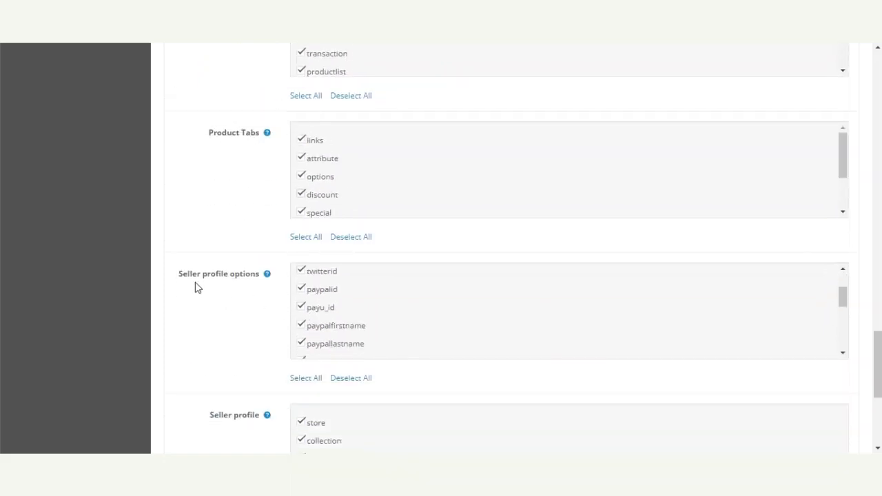
scroll(461, 358, down, 4)
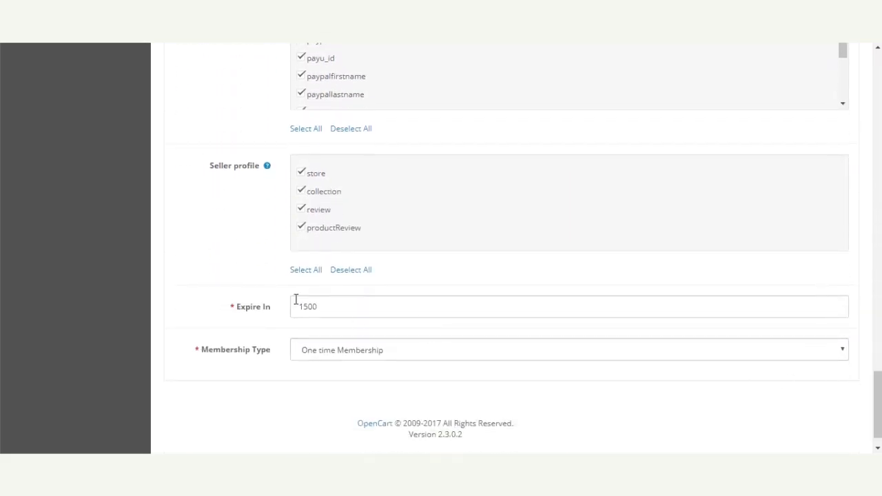
- Check the Expire In field and set the membership type to Subscription Type Membership
drag(329, 307, 276, 311)
click(287, 383)
scroll(879, 403, down, 1)
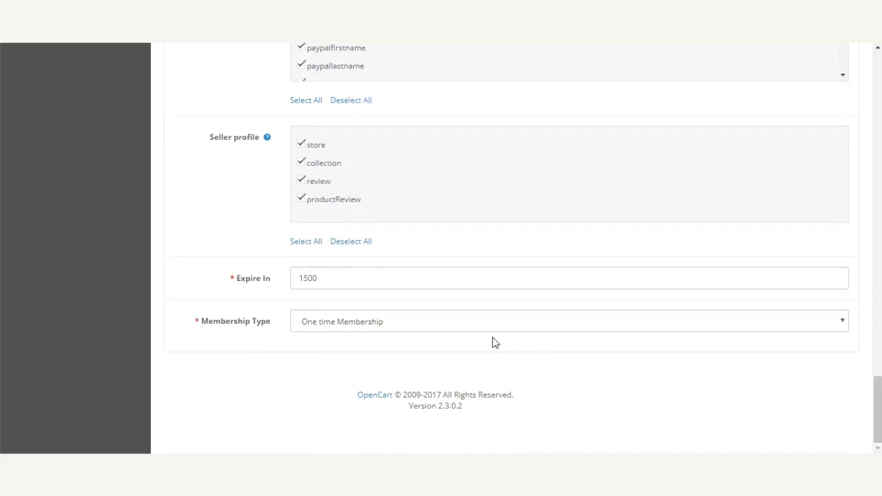
click(406, 324)
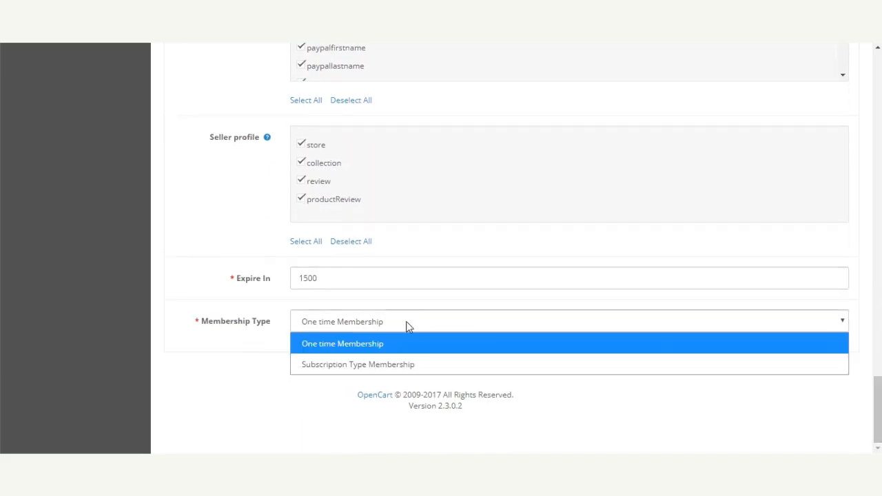
click(393, 365)
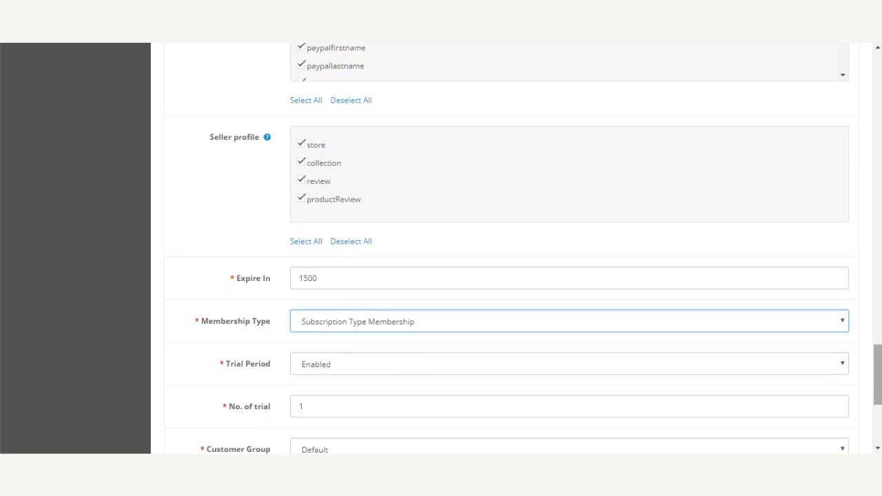
scroll(877, 375, down, 1)
scroll(877, 378, down, 2)
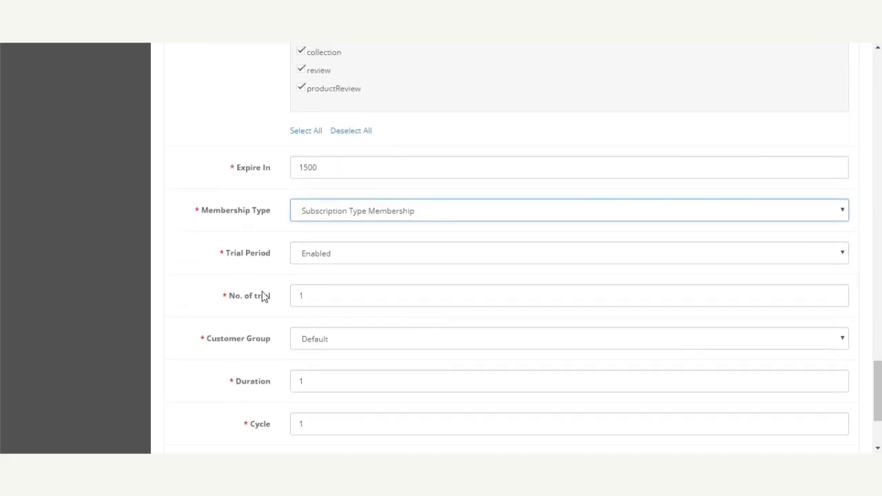
- Examine the subscription's Trial Period choices and its trial count, Customer Group, Duration, Cycle and Frequency fields
click(361, 261)
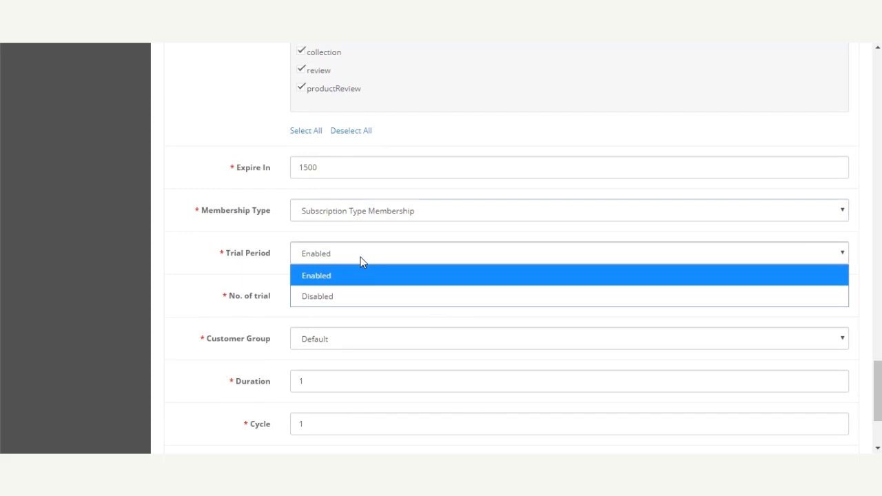
click(211, 285)
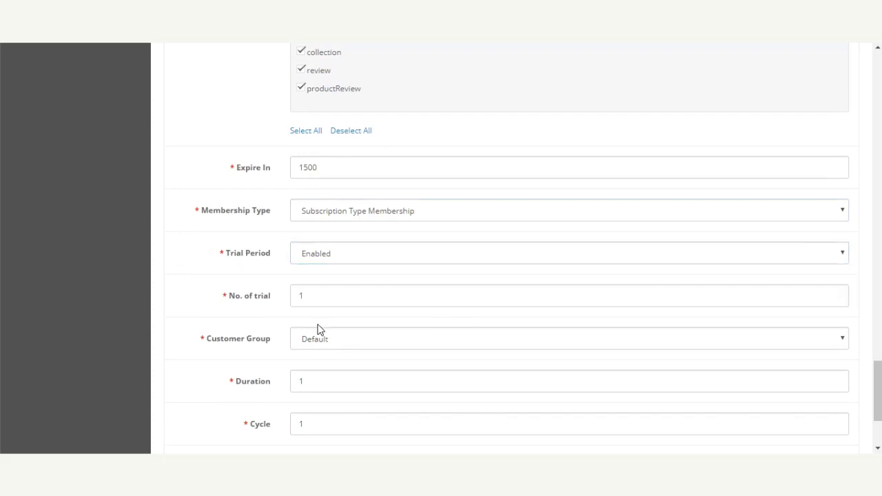
scroll(876, 386, down, 2)
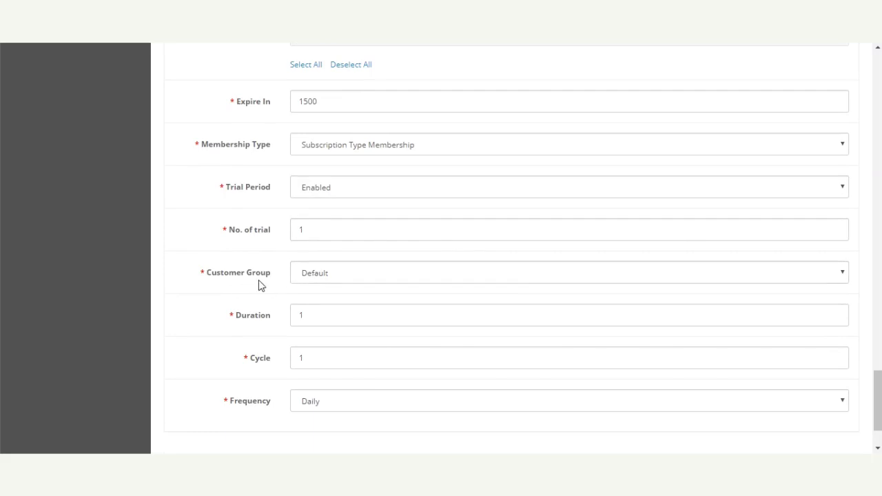
click(325, 315)
click(326, 359)
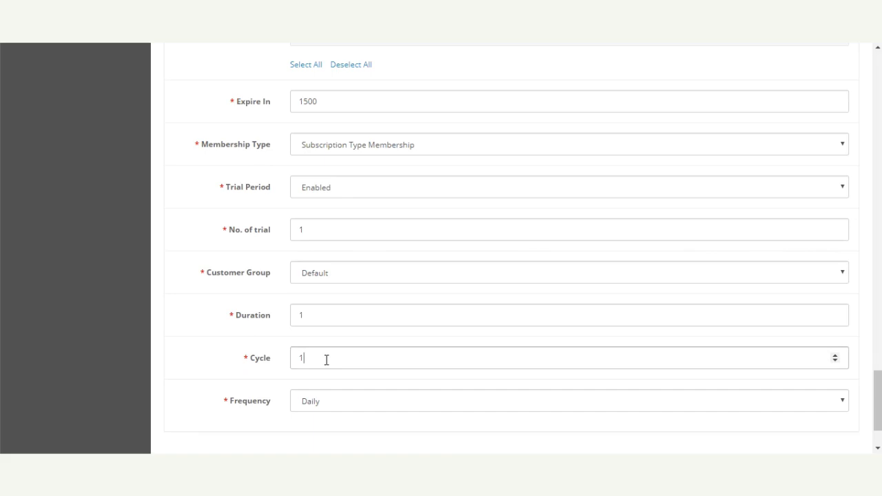
- Set the membership type back to One time Membership and save the Gold group
mouse_move(878, 401)
mouse_down()
mouse_move(879, 418)
mouse_move(879, 402)
mouse_up()
scroll(854, 372, up, 3)
click(384, 328)
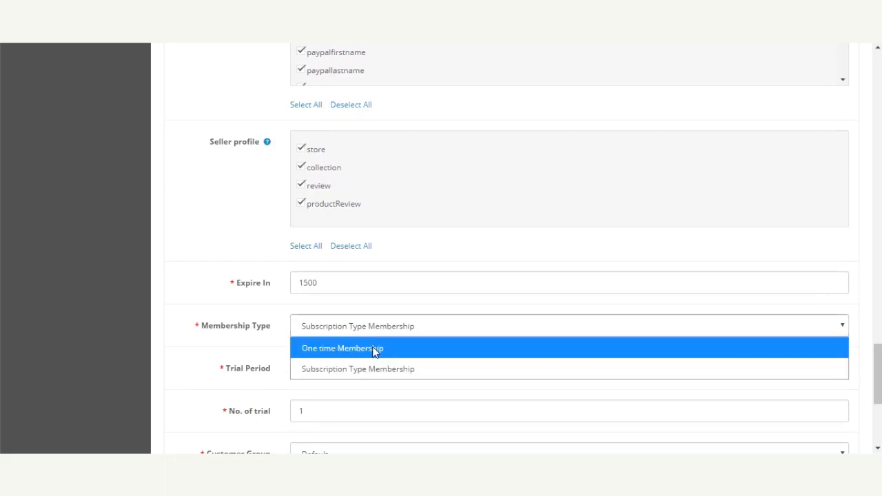
click(376, 349)
scroll(702, 365, up, 3)
scroll(705, 360, up, 15)
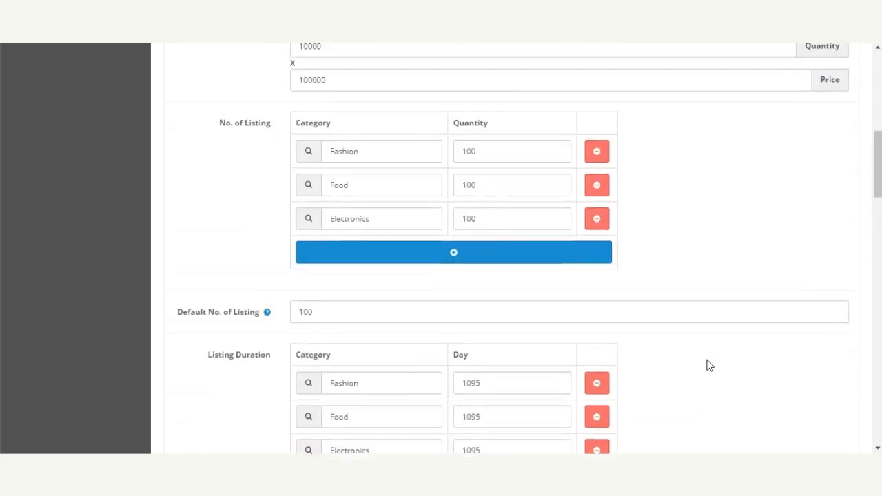
scroll(710, 365, up, 5)
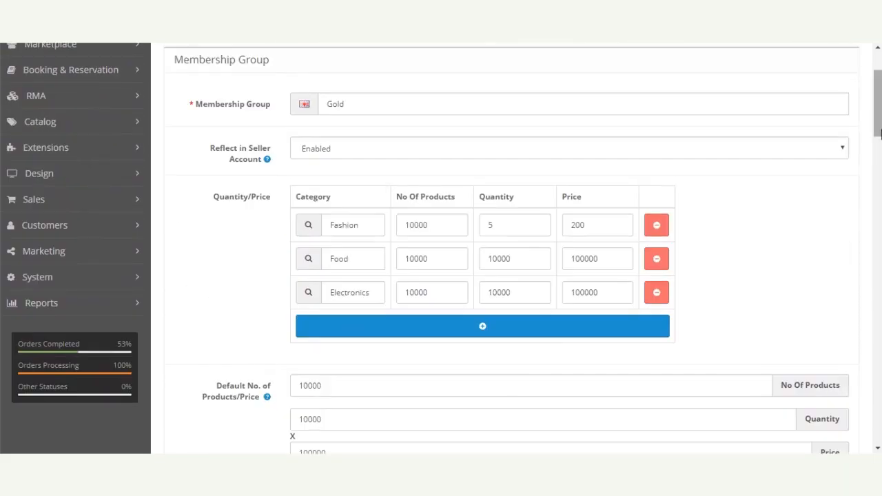
scroll(809, 317, up, 2)
click(820, 102)
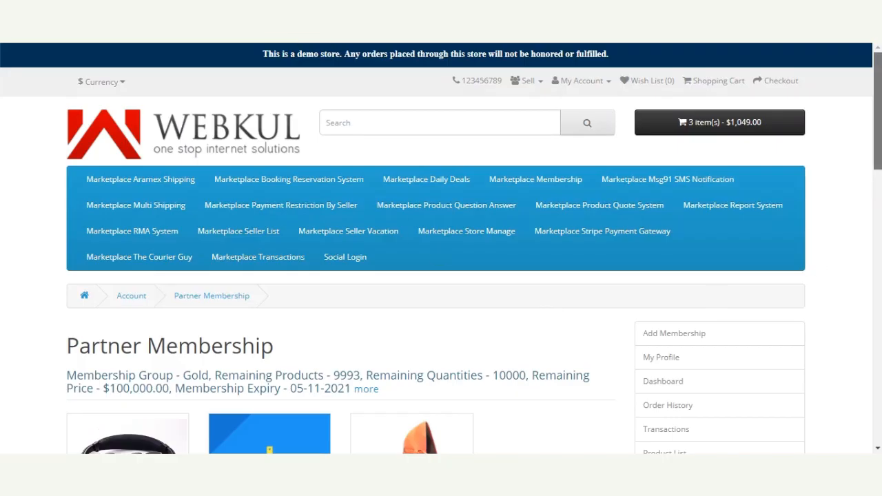
- On the storefront's Partner Membership page, review the current membership summary and the membership groups on offer
scroll(441, 261, down, 3)
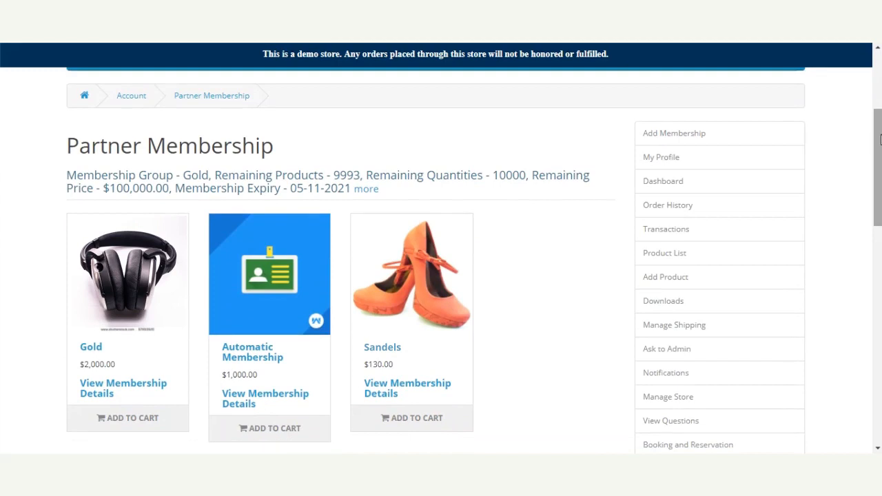
mouse_move(881, 140)
mouse_down()
mouse_move(880, 153)
mouse_move(877, 145)
mouse_up()
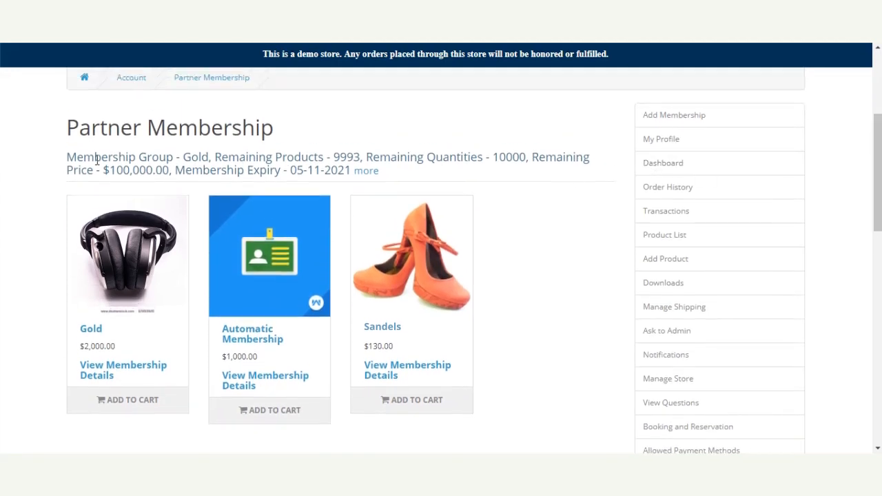
drag(77, 133, 244, 133)
click(257, 133)
- Expand the current membership's details and view its Commission and Product Listing category-wise sections
click(370, 170)
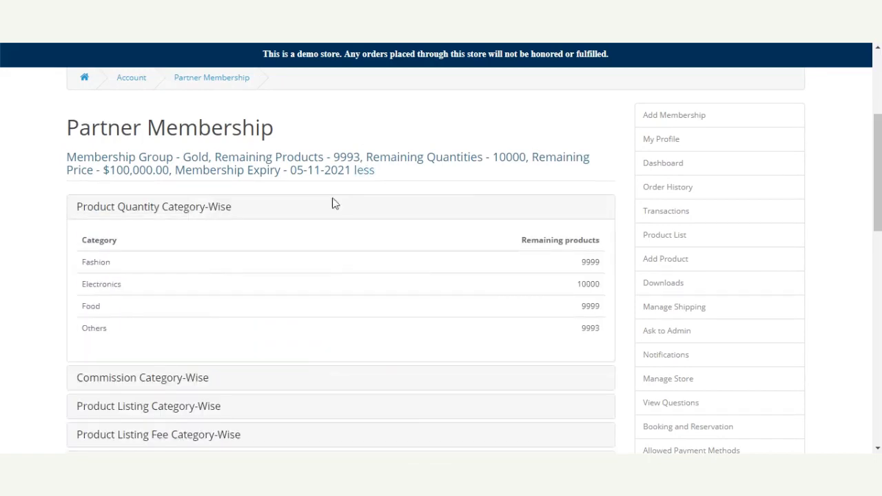
scroll(270, 296, down, 1)
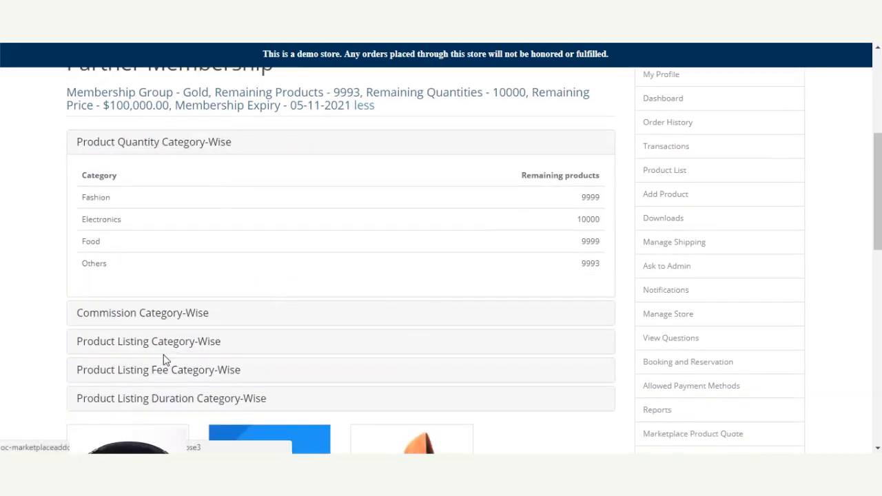
click(142, 317)
click(149, 343)
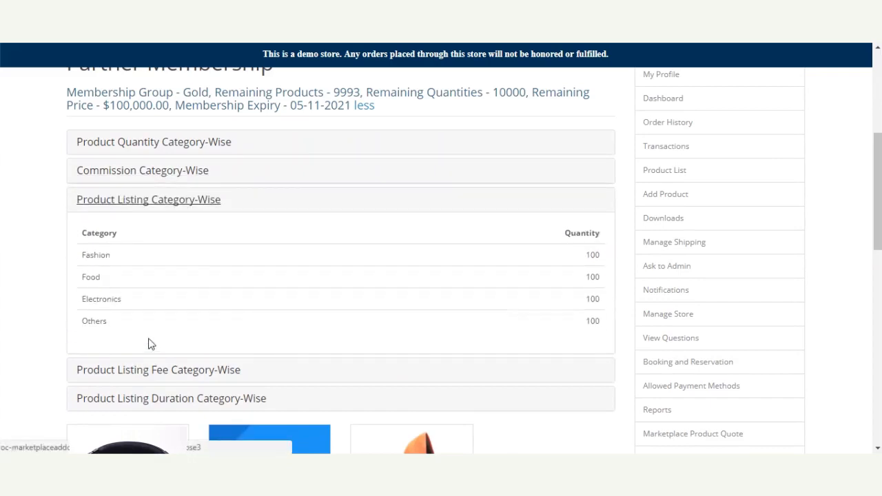
- Expand the current membership's Product Listing Fee and Product Listing Duration category-wise sections to view them
click(153, 372)
click(159, 362)
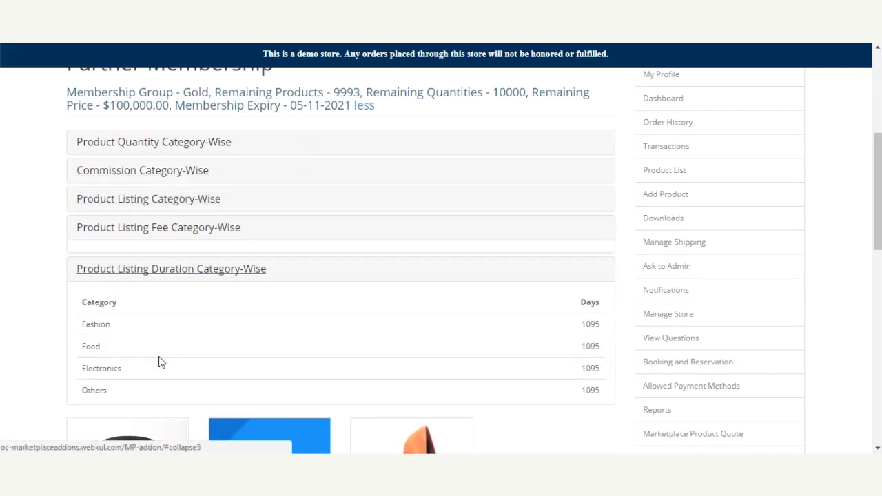
scroll(341, 275, down, 3)
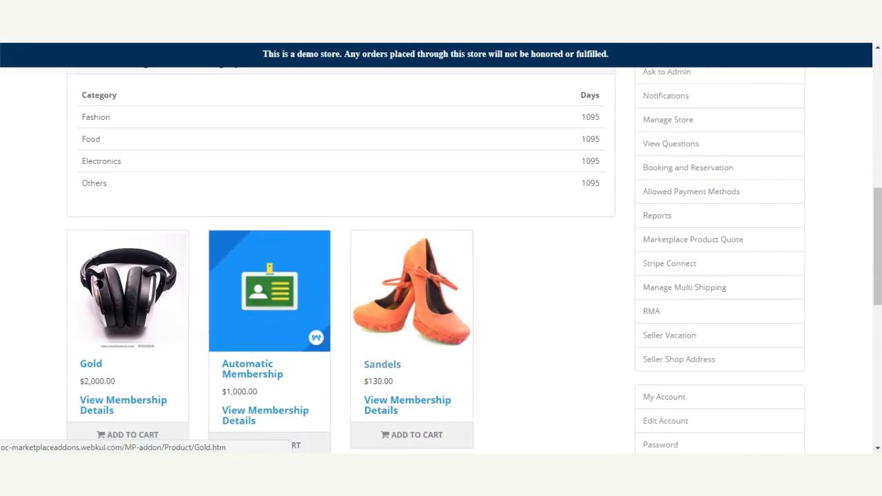
- Review the Gold group's Membership Details, including its product quantity, commission, listing, fee and duration sections, and close them
scroll(187, 354, down, 2)
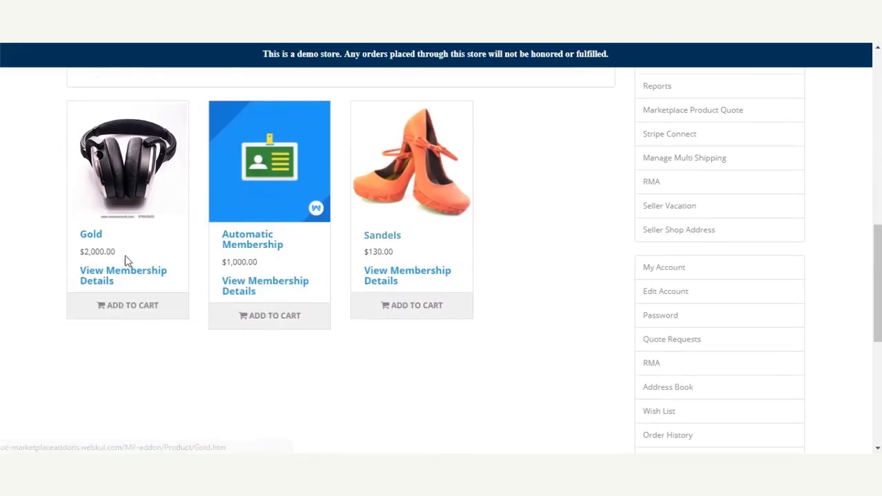
click(96, 281)
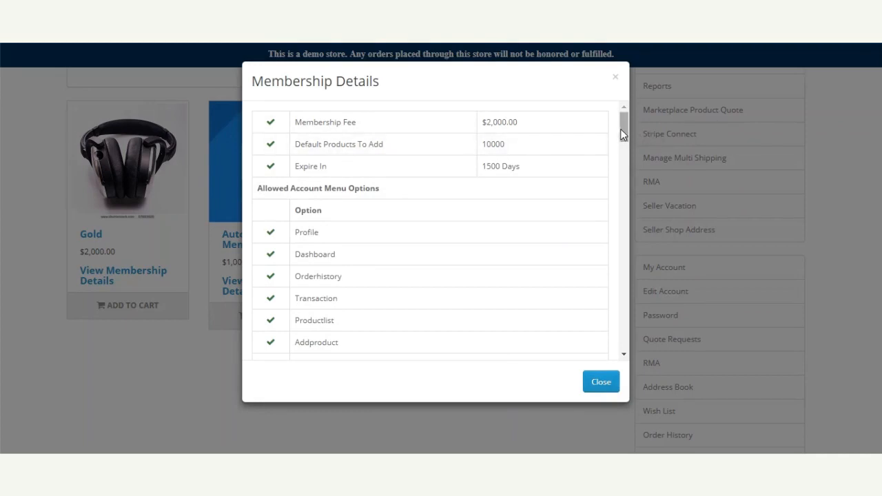
drag(621, 127, 613, 295)
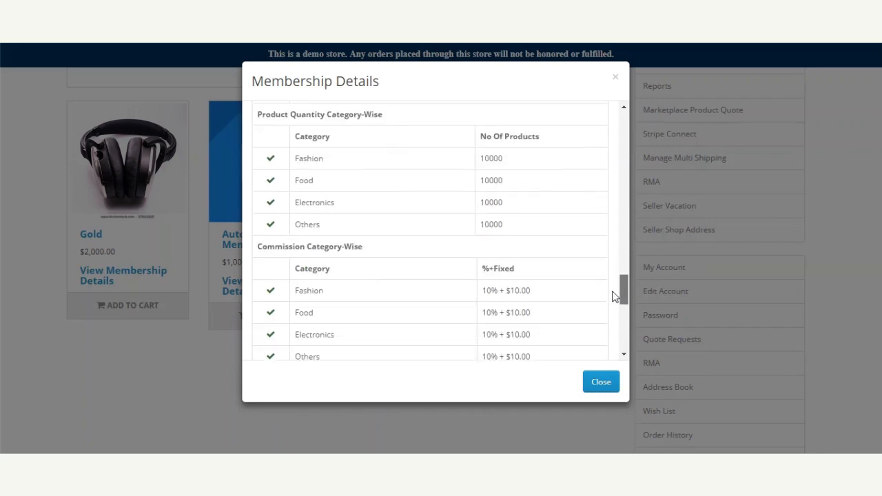
drag(279, 113, 372, 114)
drag(395, 192, 256, 185)
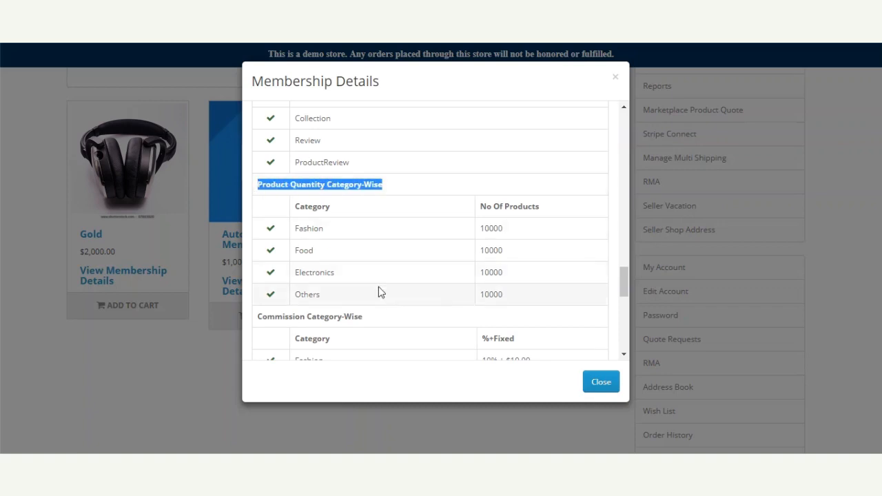
scroll(413, 297, down, 1)
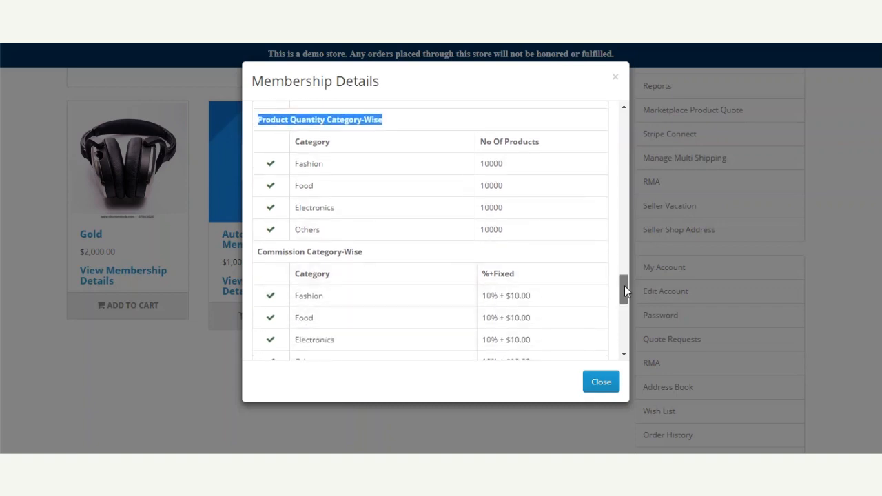
drag(624, 285, 625, 295)
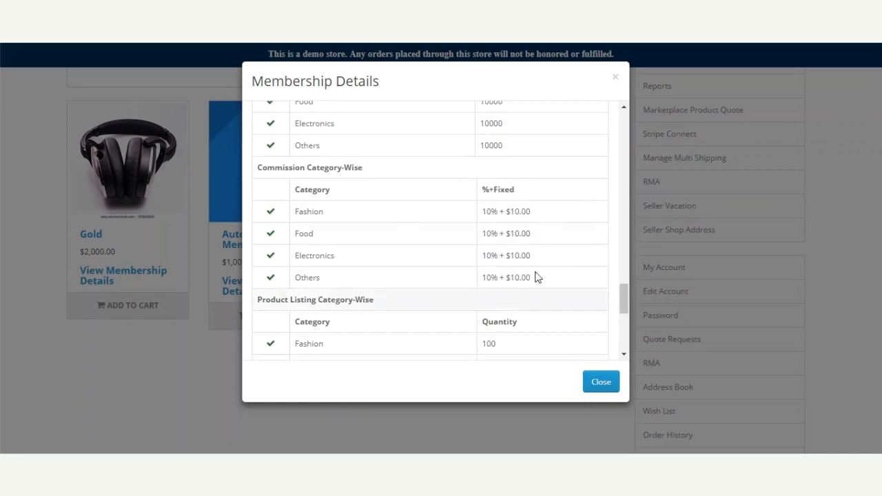
drag(624, 293, 622, 332)
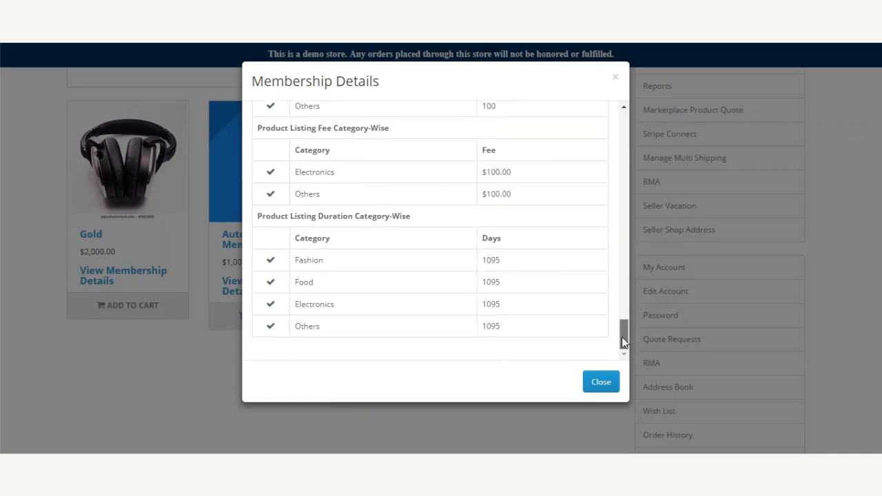
click(601, 382)
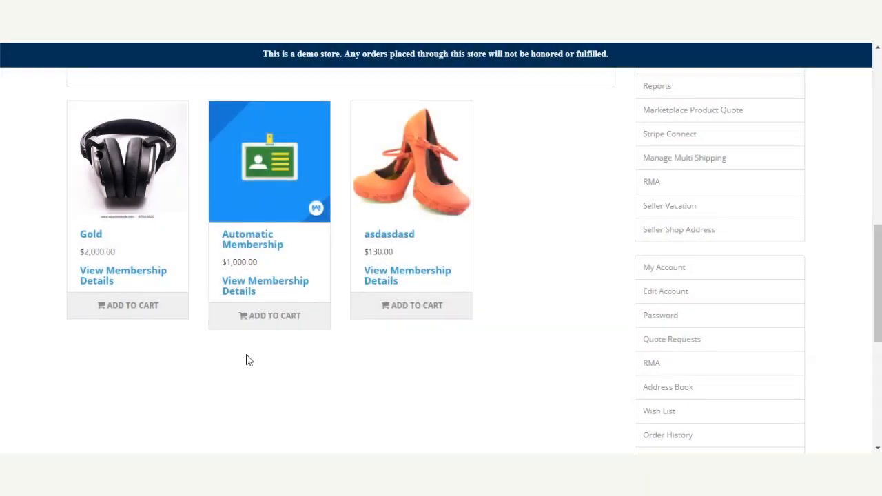
- Add the Gold membership to the cart and proceed to checkout
click(128, 305)
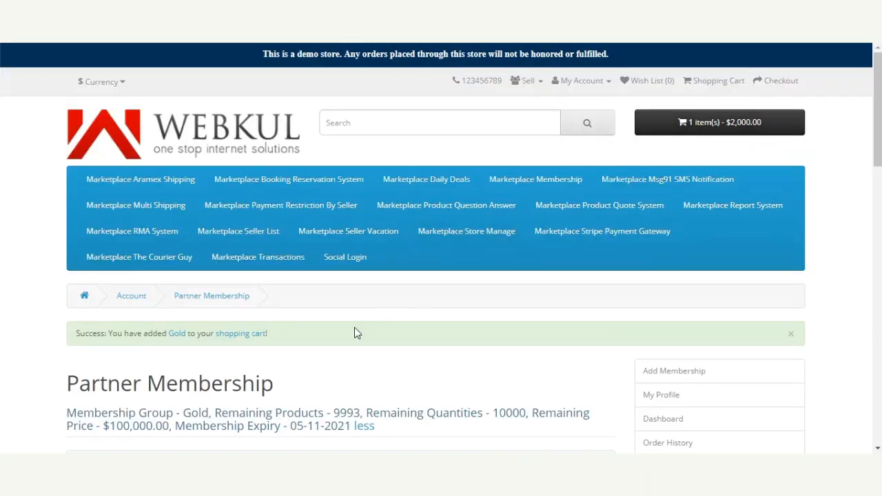
scroll(386, 316, down, 8)
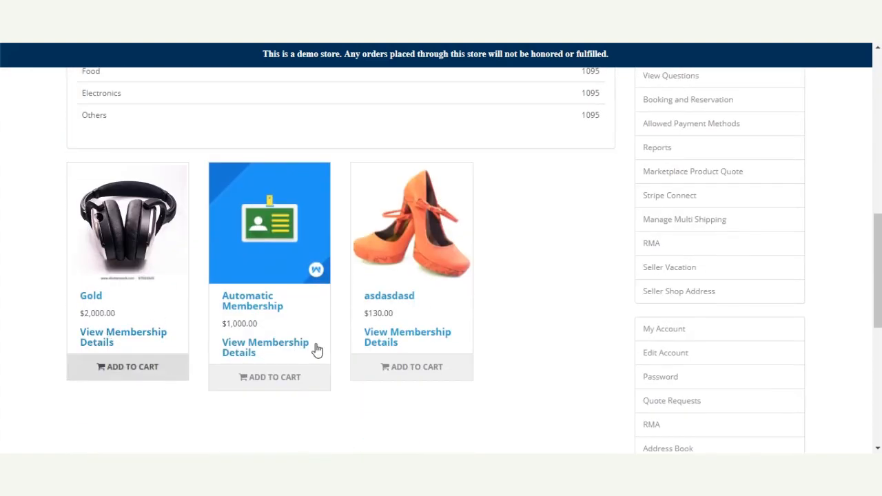
scroll(715, 259, up, 8)
scroll(717, 261, up, 1)
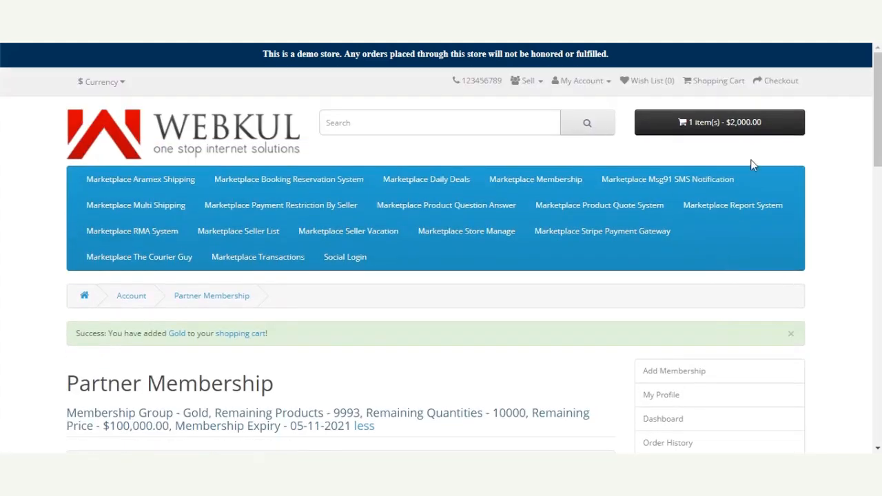
click(732, 122)
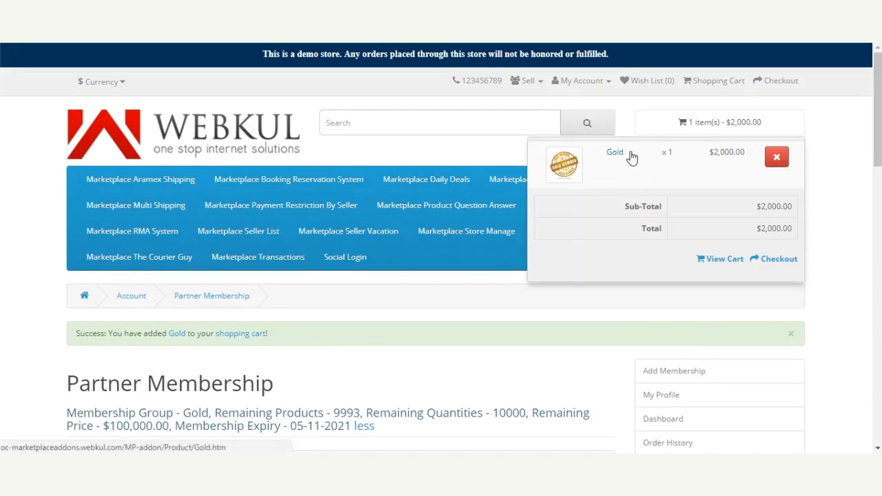
click(780, 260)
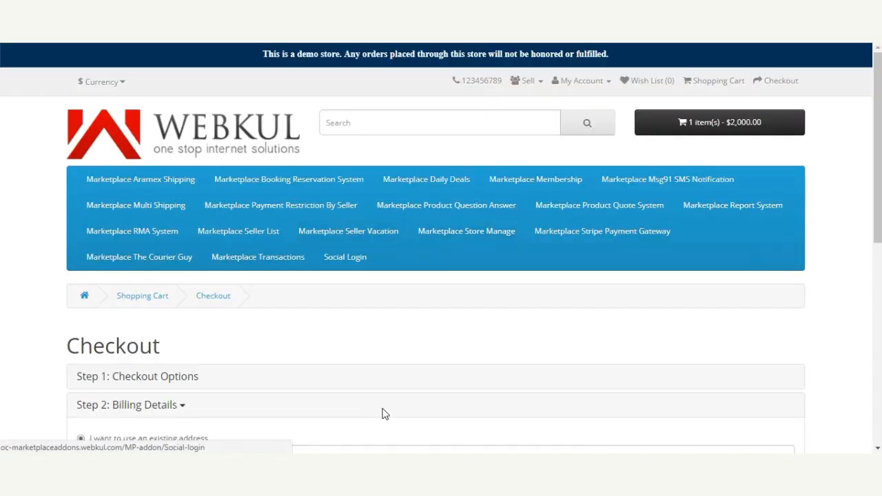
- Place the Gold membership order using the existing billing address and Bank Transfer, agreeing to the Terms & Conditions
scroll(400, 386, down, 3)
click(763, 324)
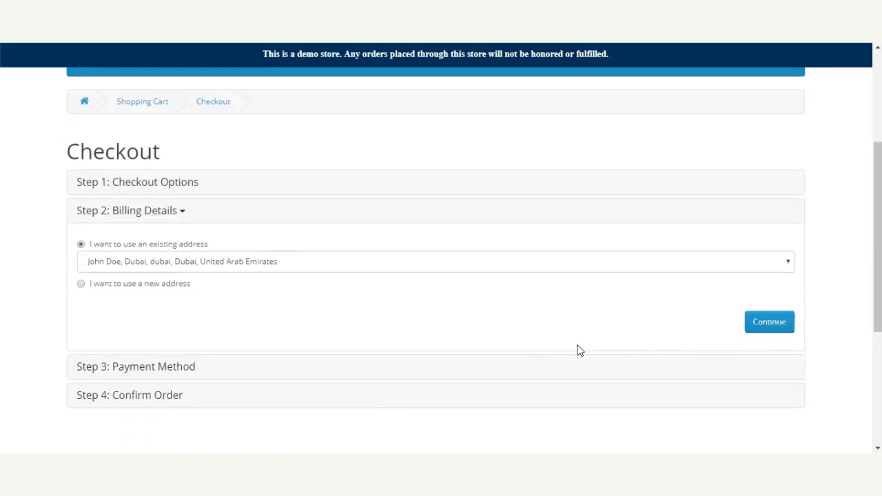
scroll(579, 345, down, 2)
click(734, 321)
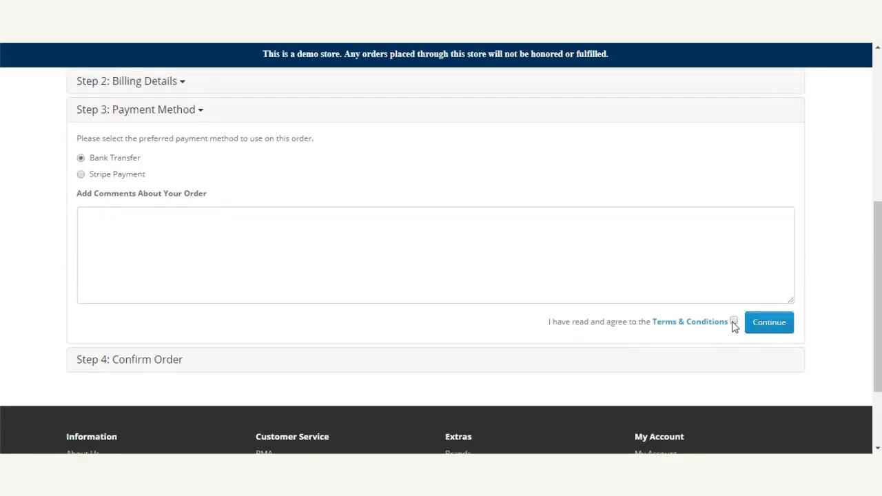
click(779, 327)
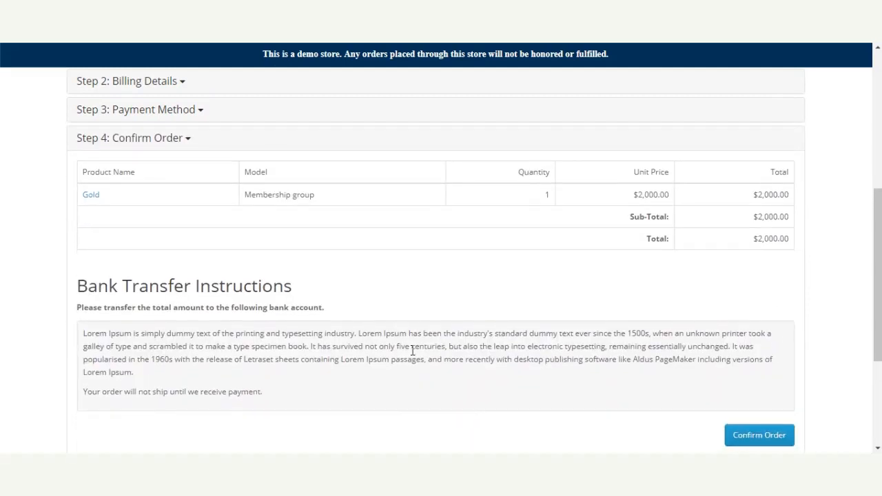
scroll(300, 390, down, 2)
click(753, 309)
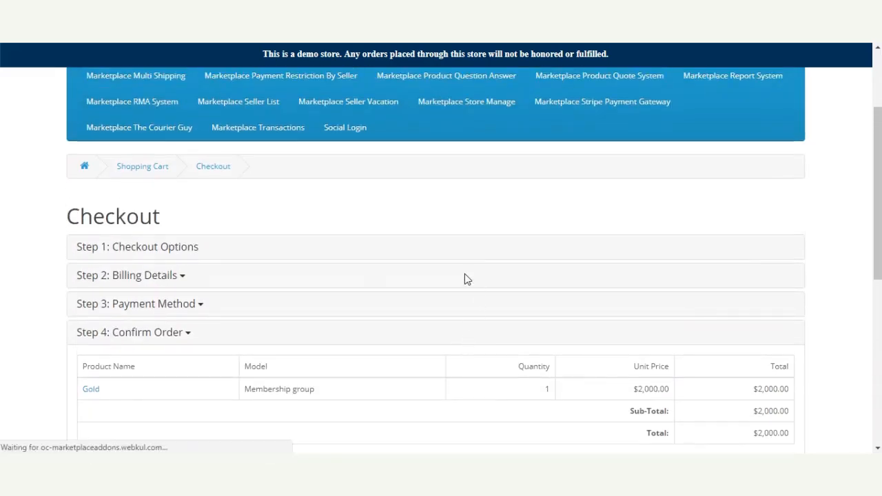
- Go to the order history and open the most recent order's information
scroll(383, 301, down, 2)
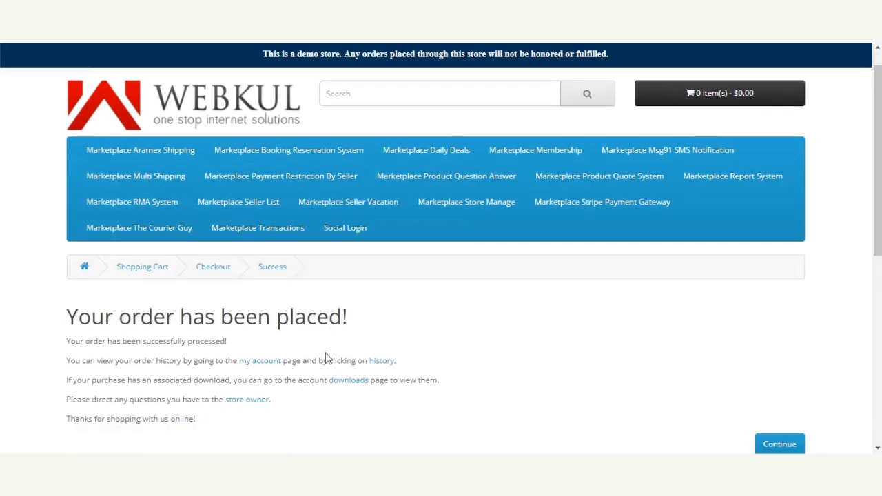
click(381, 262)
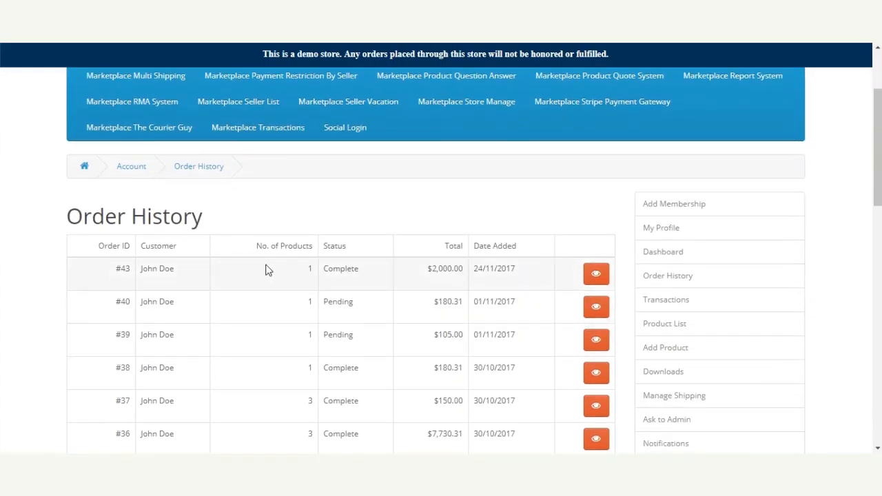
click(594, 283)
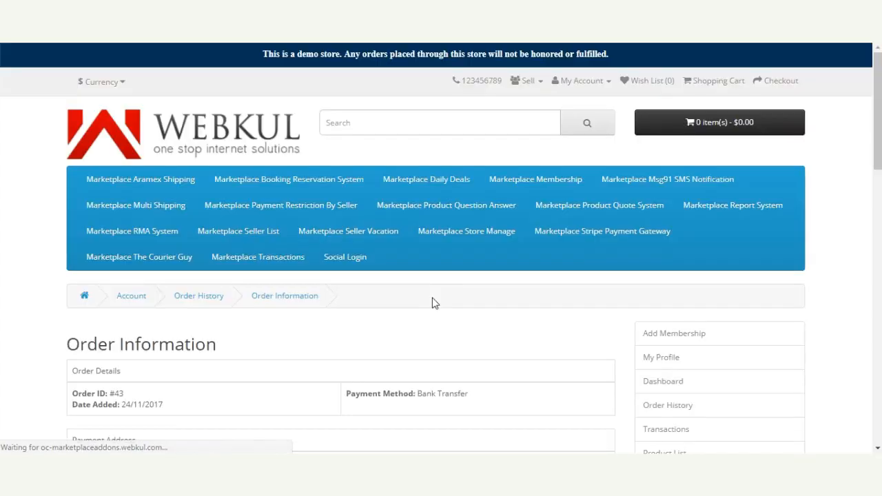
- Examine the order's product name, model, price and total, and look through its order history section
scroll(431, 301, down, 3)
scroll(433, 304, down, 2)
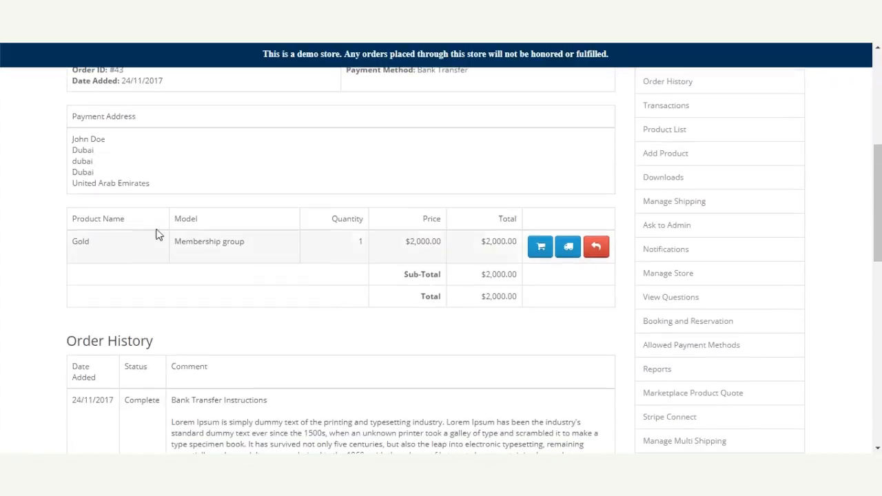
drag(72, 241, 98, 249)
drag(197, 242, 246, 241)
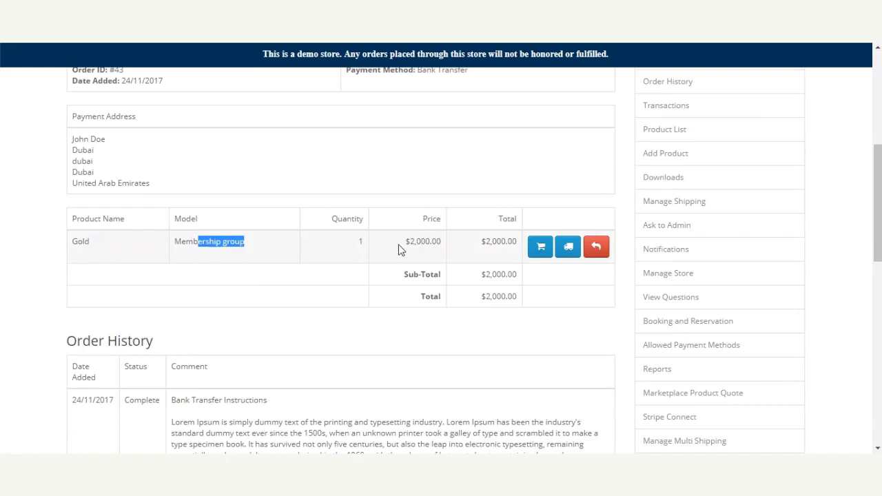
drag(409, 242, 516, 244)
scroll(514, 324, down, 1)
scroll(517, 331, down, 1)
scroll(518, 330, up, 1)
scroll(518, 330, down, 3)
scroll(434, 385, up, 1)
scroll(434, 388, up, 8)
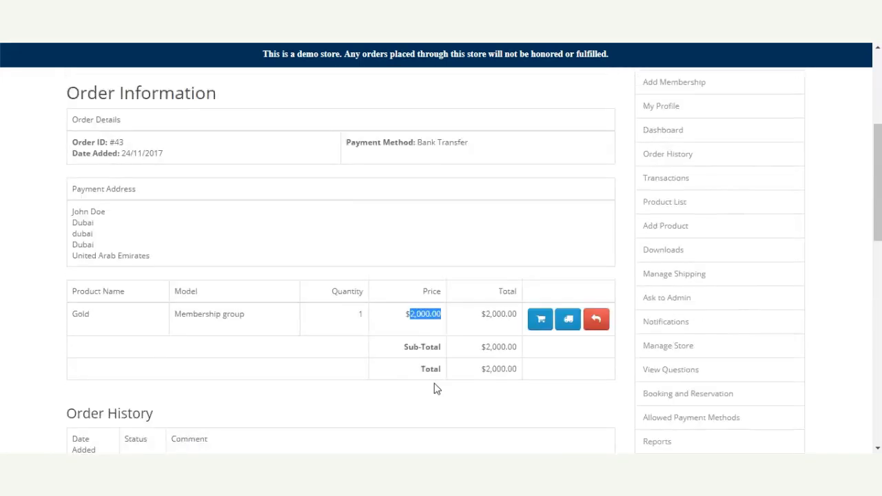